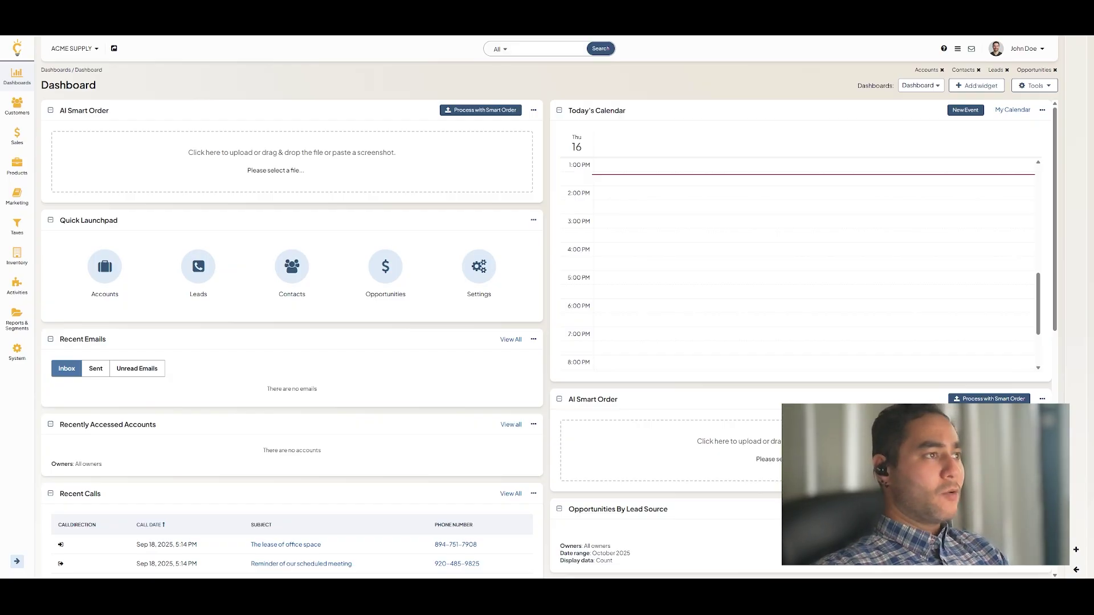
# - Upload French_order.jpg to the AI Smart Order drop zone and process it into a draft order
pyautogui.moveTo(1093, 194); pyautogui.dragTo(578, 202)
pyautogui.scroll(4, 541, 320)
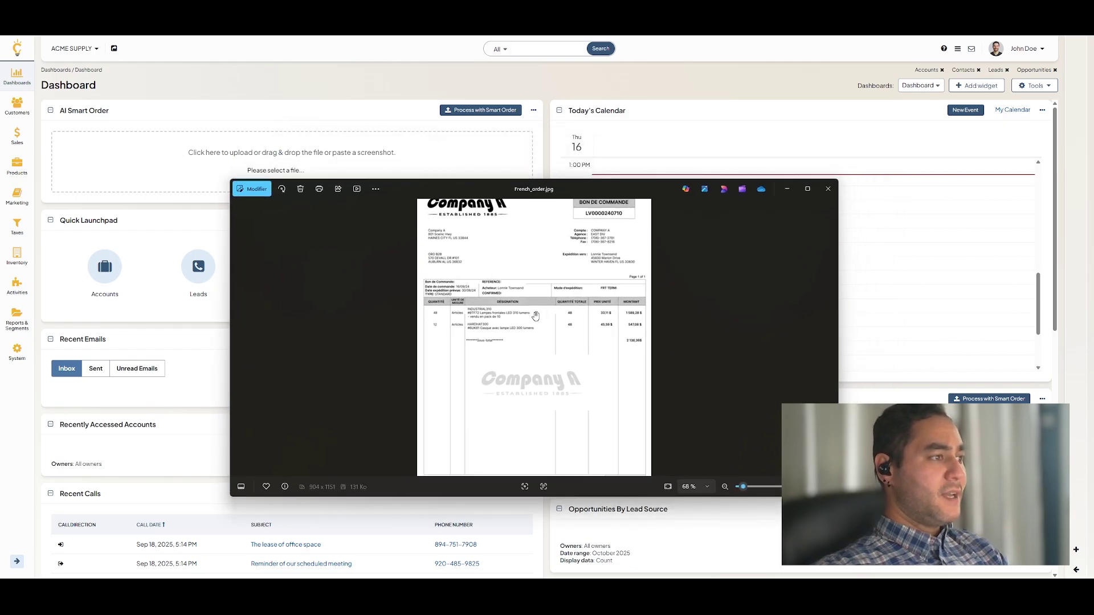
pyautogui.scroll(-2, 526, 307)
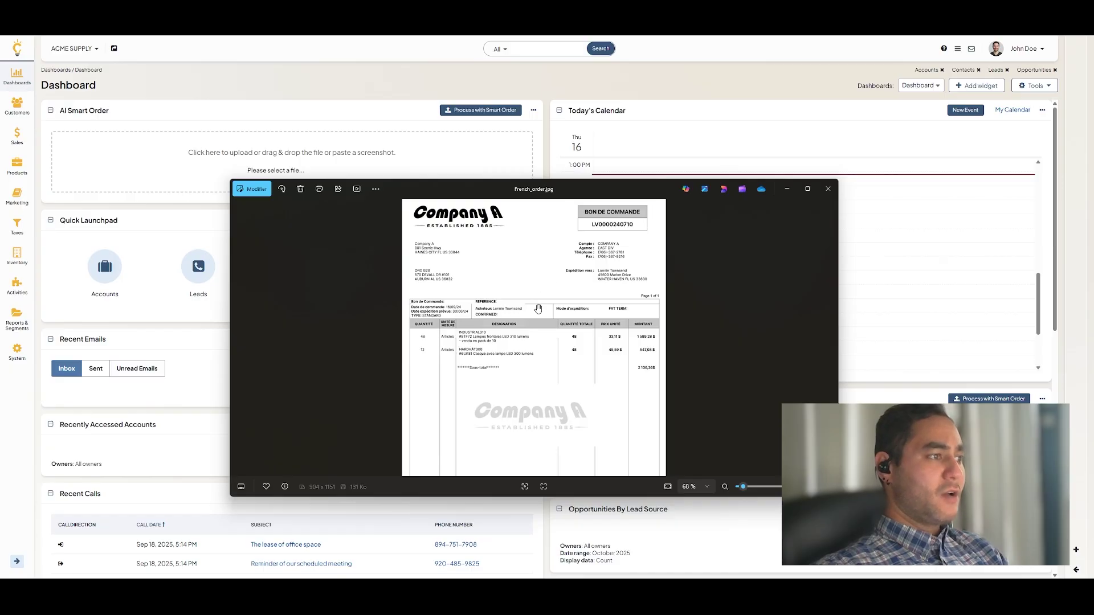
pyautogui.moveTo(568, 192); pyautogui.dragTo(1093, 178)
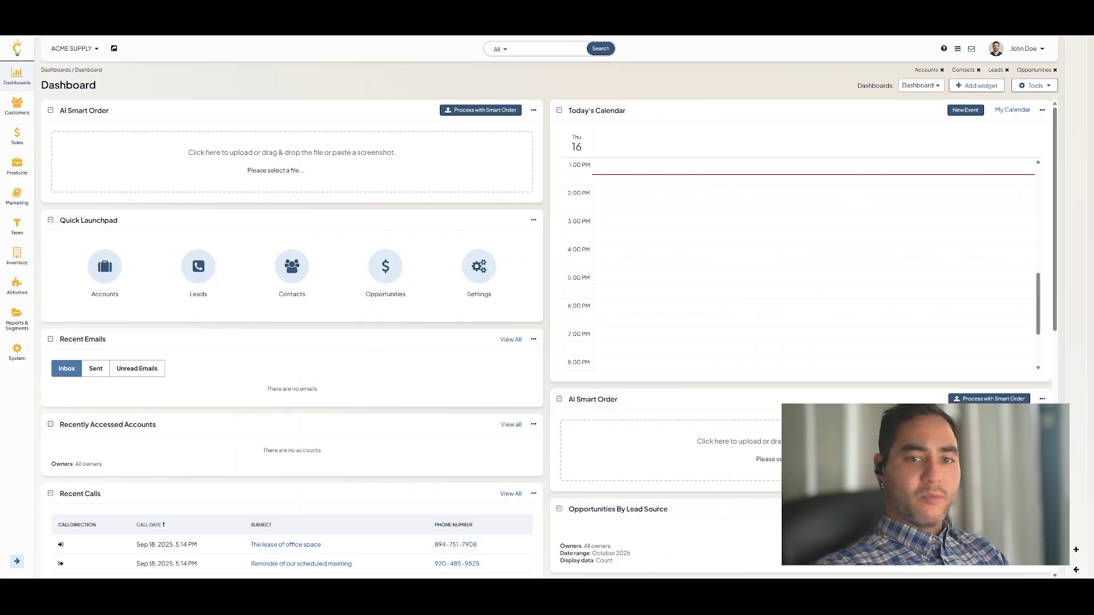
pyautogui.moveTo(661, 274); pyautogui.dragTo(296, 156)
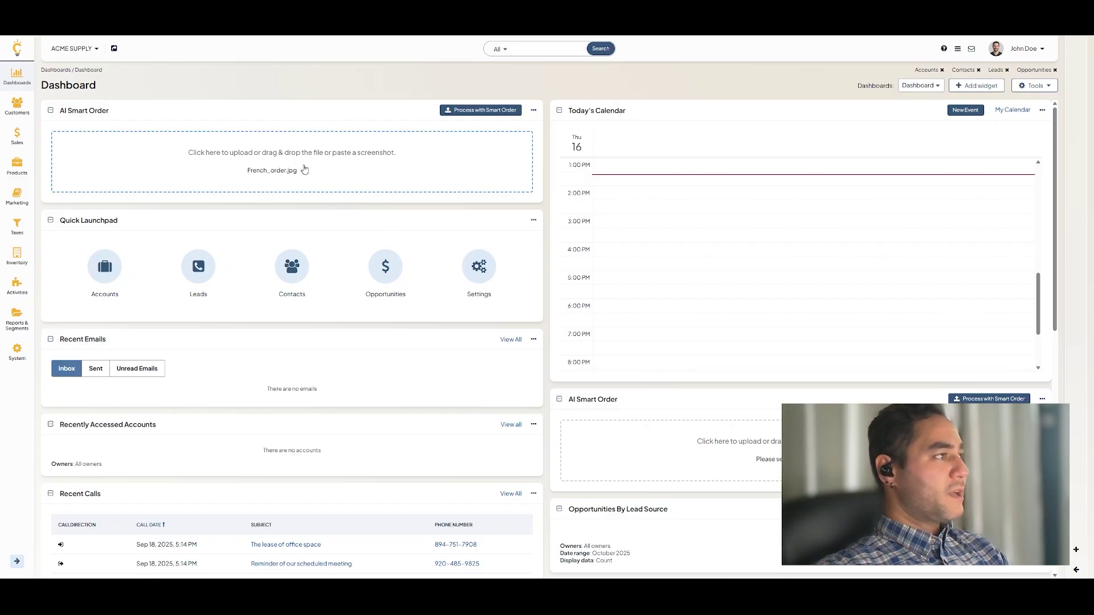
pyautogui.click(480, 110)
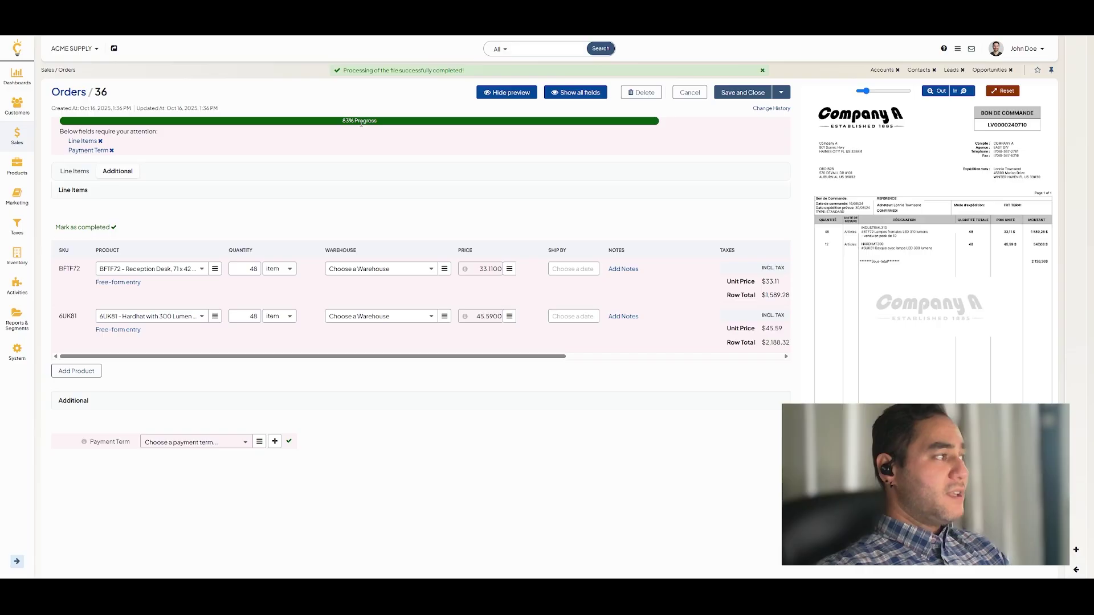
# - Set Main Warehouse on both order lines and mark the line items as completed
pyautogui.click(427, 269)
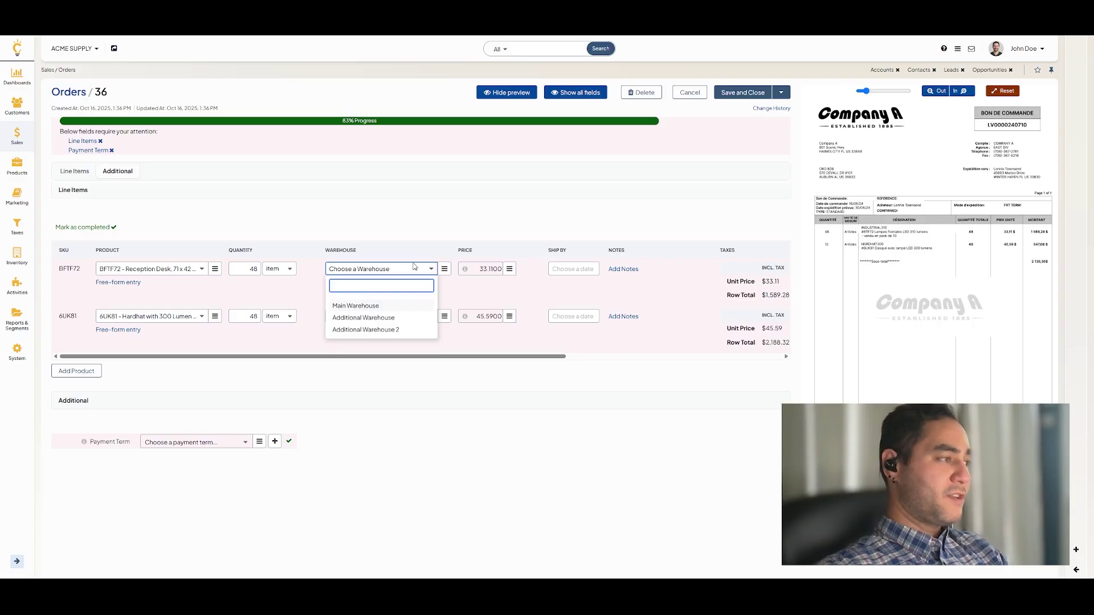
pyautogui.click(368, 306)
pyautogui.click(368, 318)
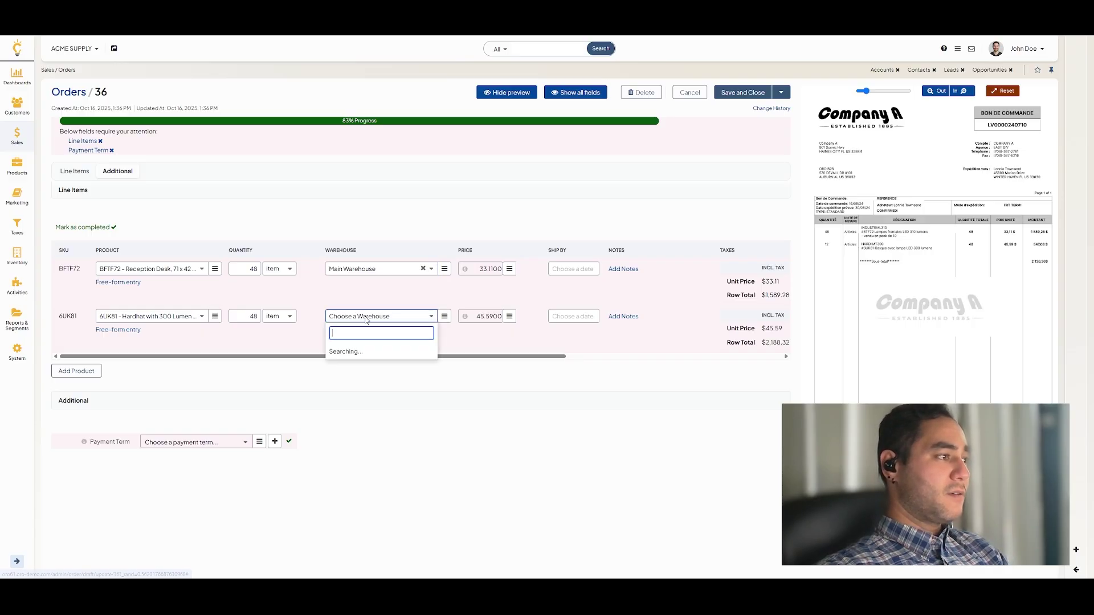
pyautogui.click(350, 352)
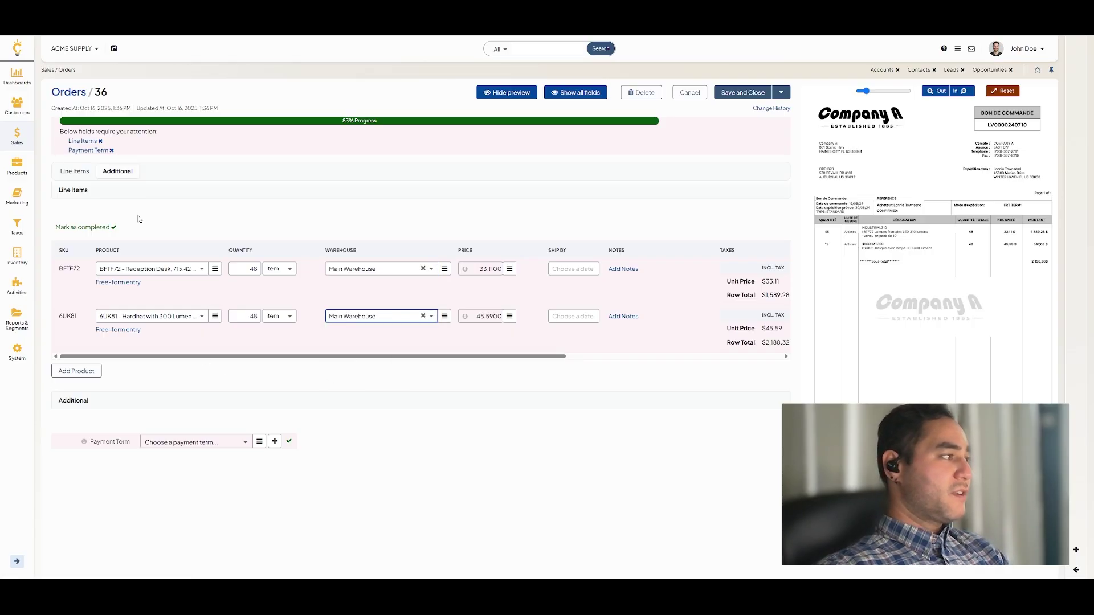
pyautogui.click(111, 227)
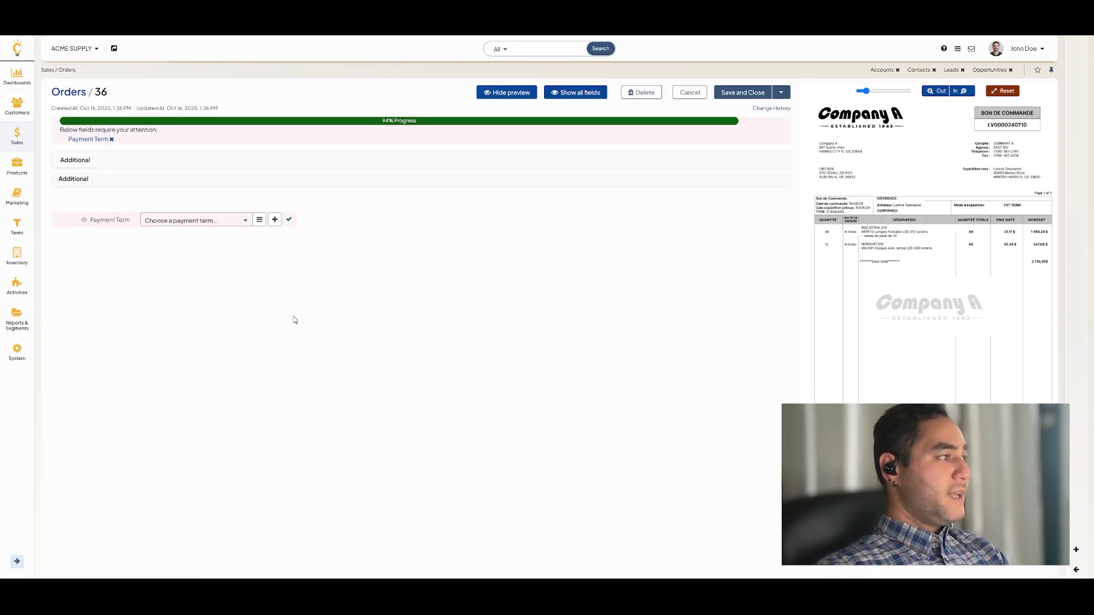
# - Zoom into the purchase-order preview and set the payment term to net 60
pyautogui.click(965, 91)
pyautogui.click(965, 91)
pyautogui.scroll(-3, 942, 211)
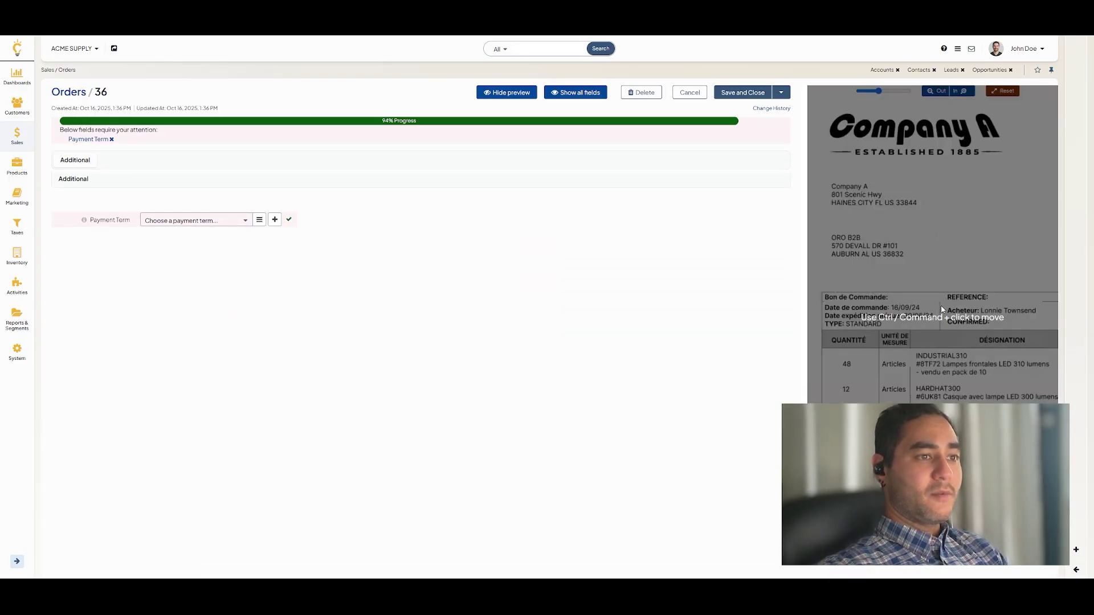
pyautogui.scroll(-5, 918, 327)
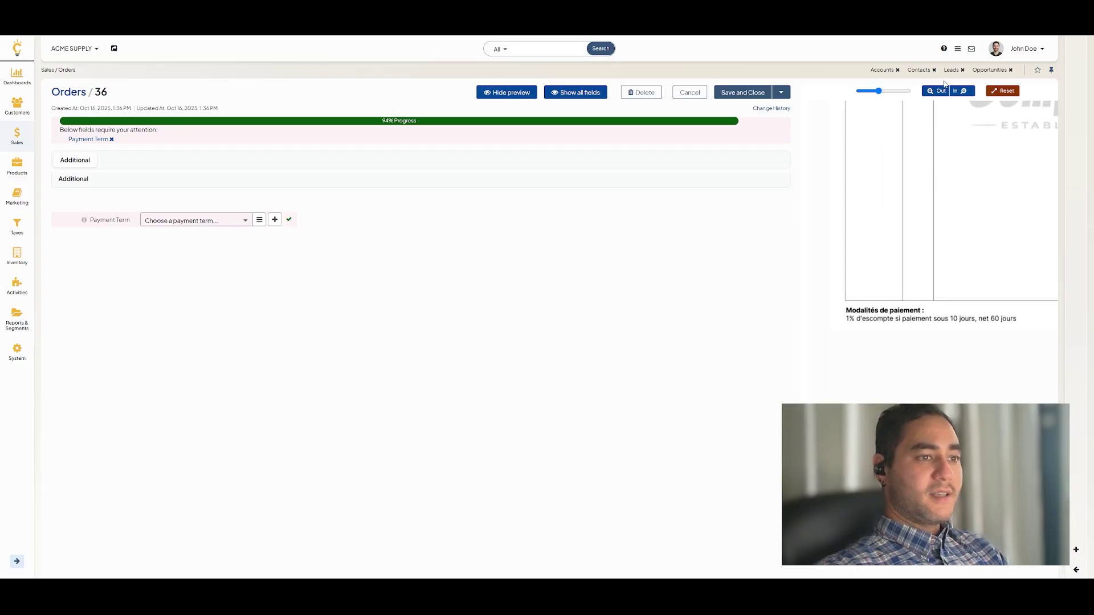
pyautogui.scroll(2, 906, 200)
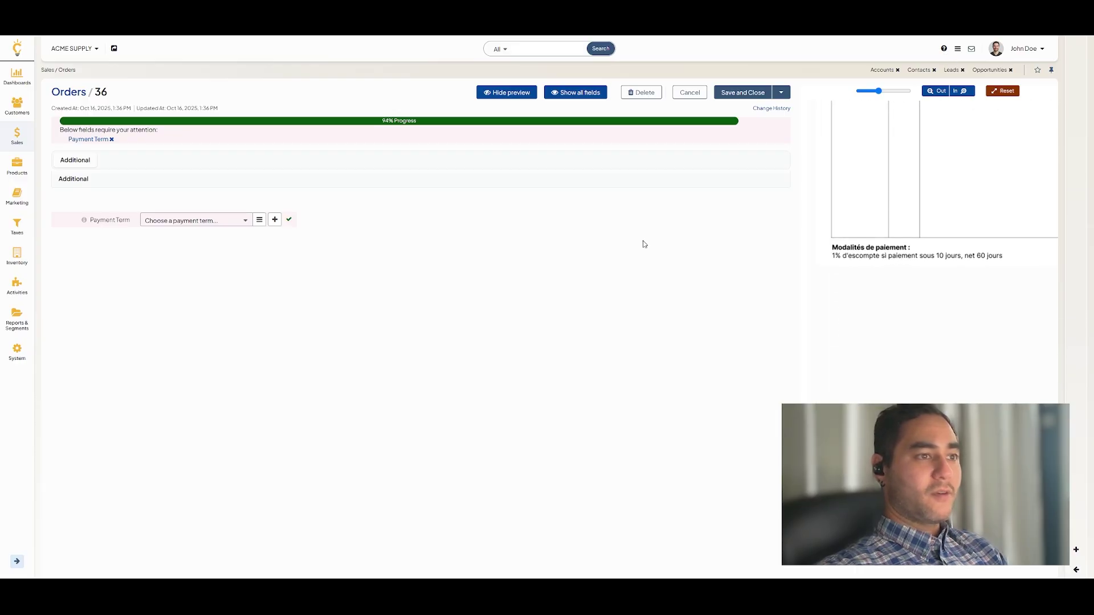
pyautogui.click(244, 221)
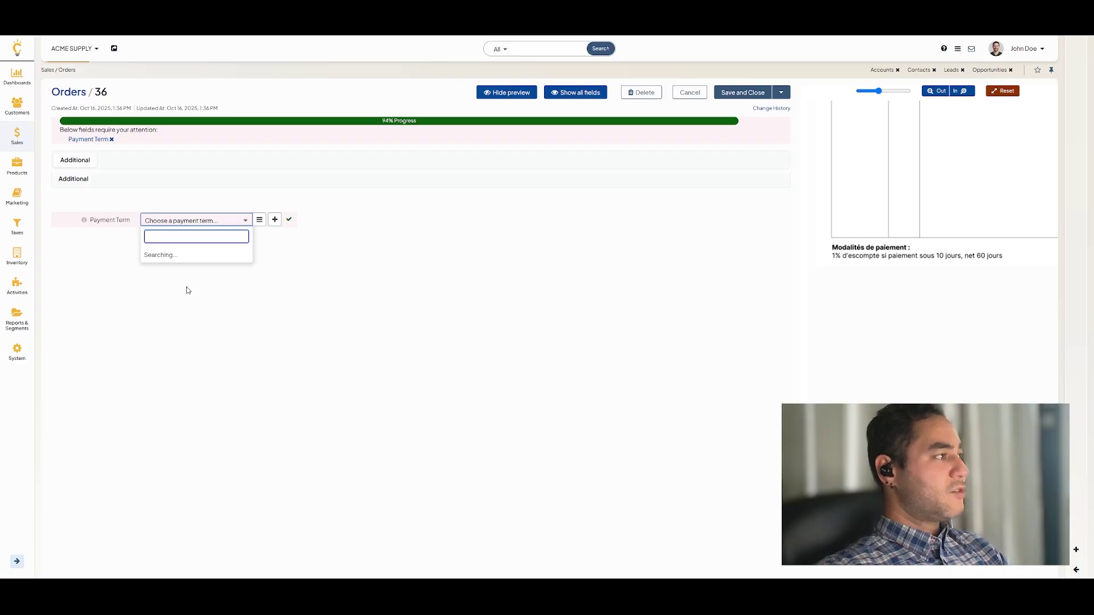
pyautogui.click(170, 281)
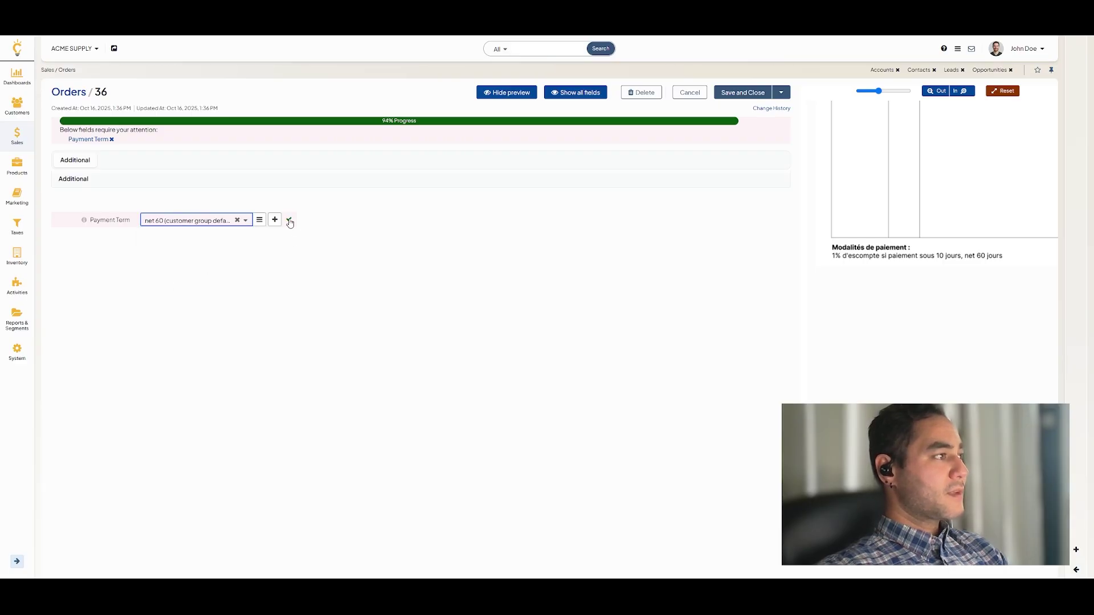
pyautogui.click(288, 221)
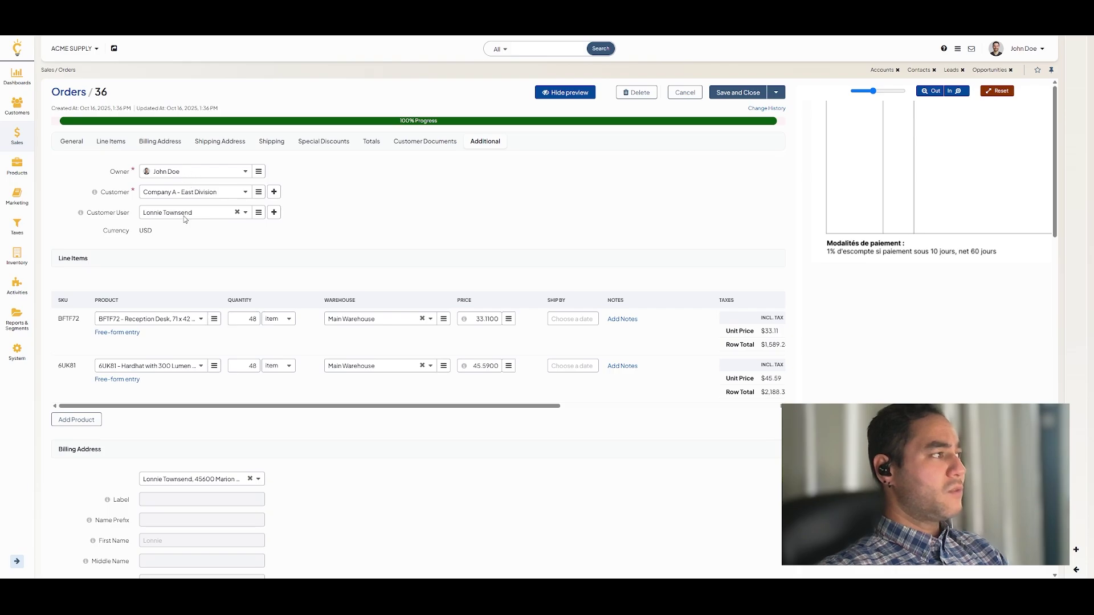
# - Review the Orders / 36 form and save and close it
pyautogui.scroll(-5, 322, 336)
pyautogui.scroll(-10, 322, 337)
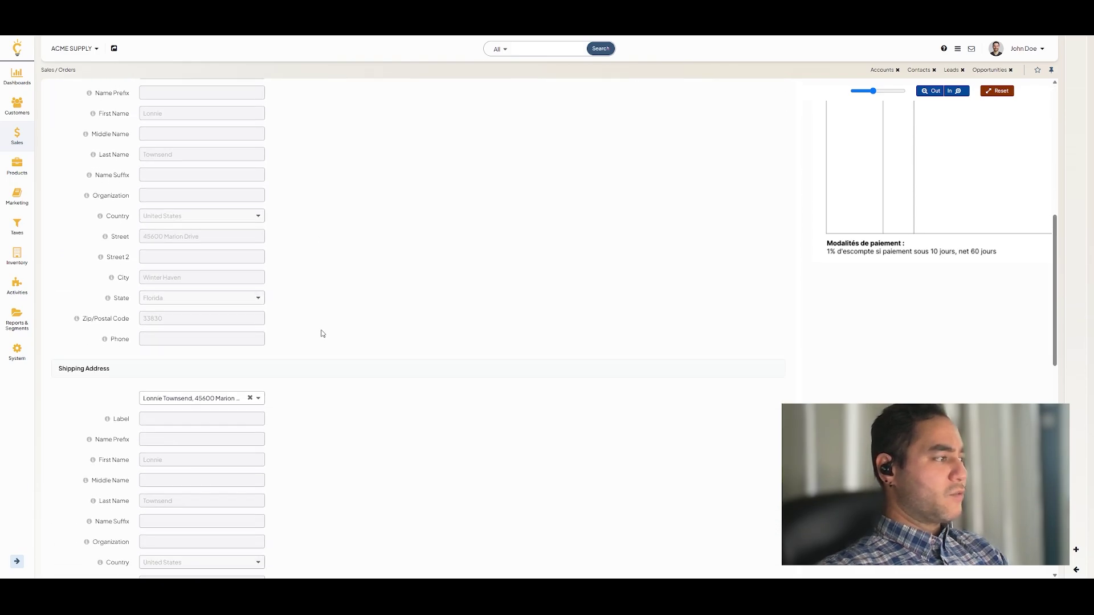
pyautogui.scroll(7, 327, 353)
pyautogui.scroll(8, 329, 355)
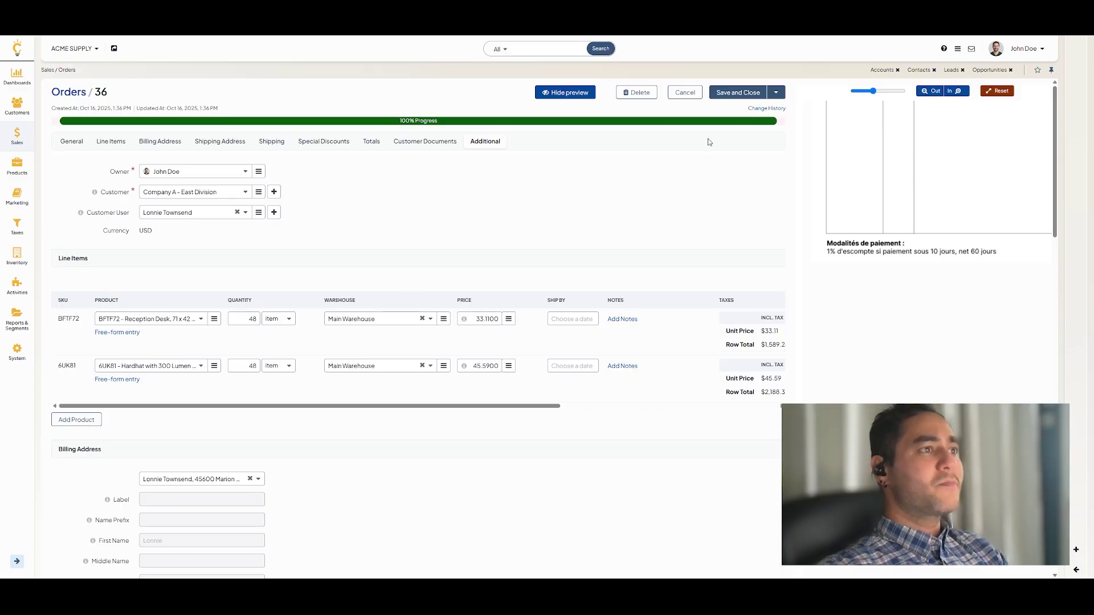
pyautogui.click(725, 96)
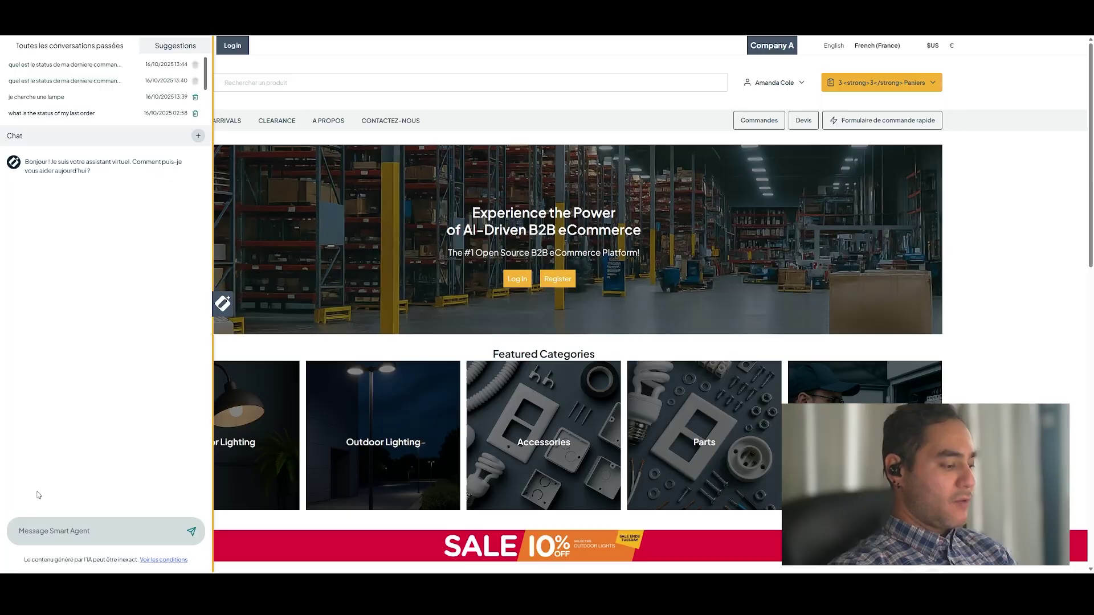
# - Ask the Smart Agent 'quel est le status de ma derniere commande ?'
pyautogui.write('quel est le sta')
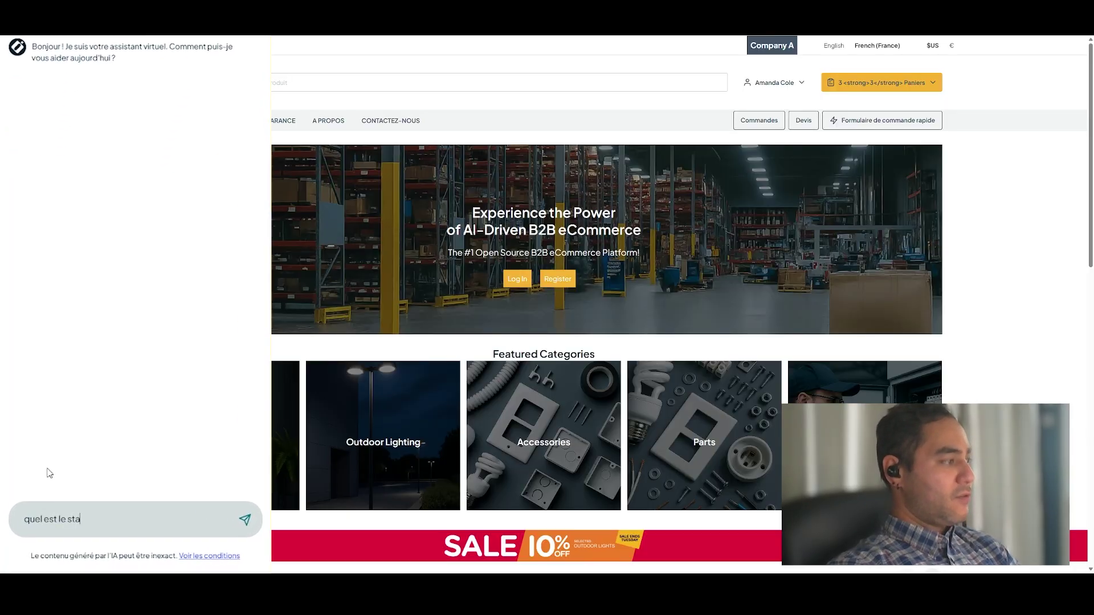
pyautogui.write('tus de ma dern')
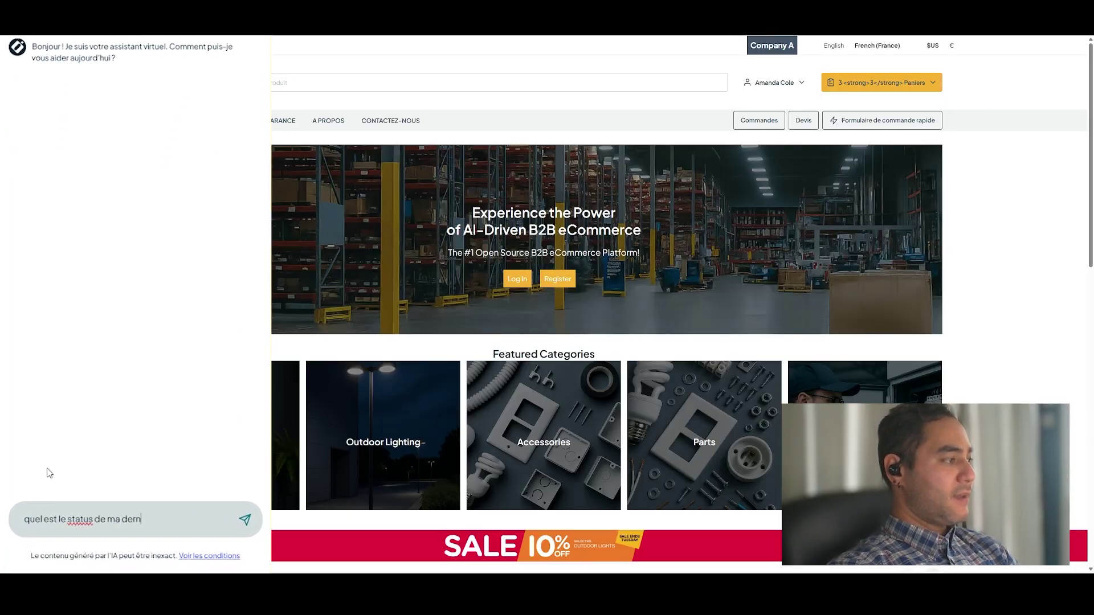
pyautogui.write('iere commande ?')
pyautogui.press('Return')
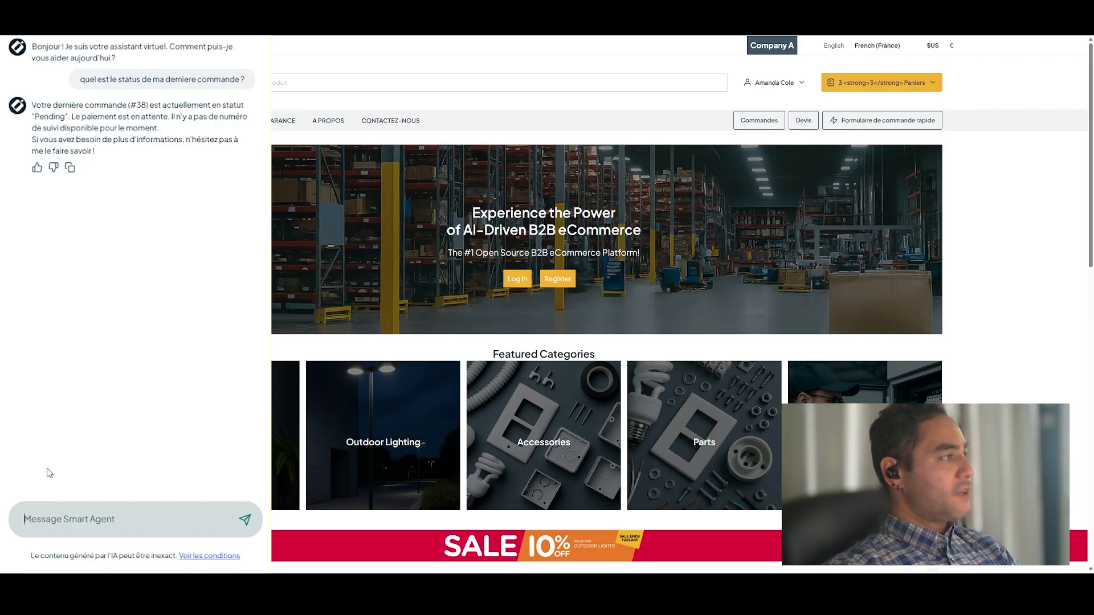
# - Ask the Smart Agent 'je chercher une table' and select SKU 6PM40 in its reply
pyautogui.write('j')
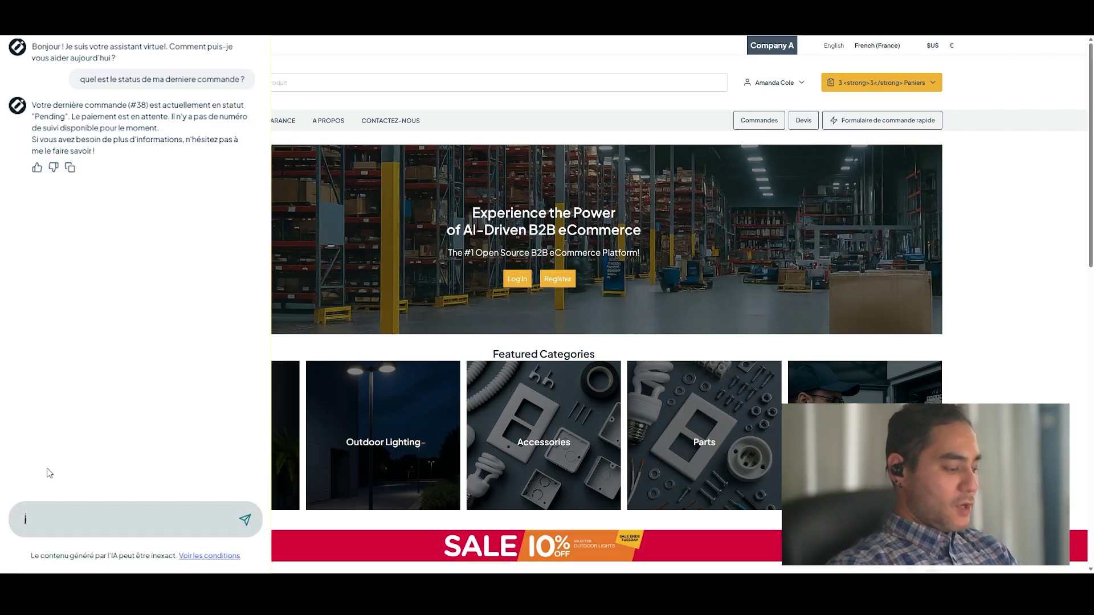
pyautogui.write('e chercher une table')
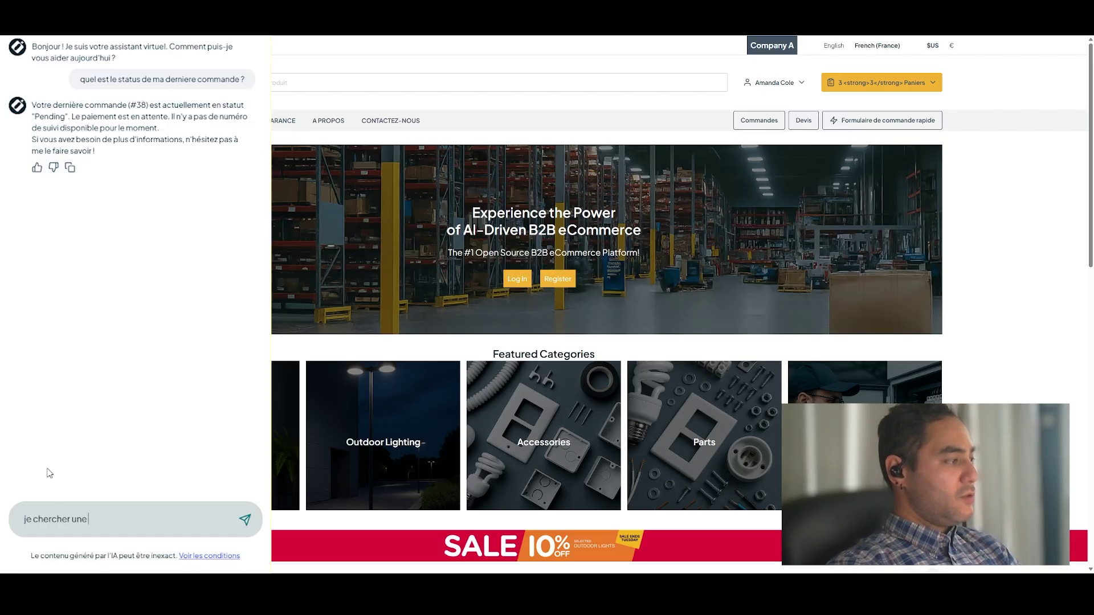
pyautogui.press('Return')
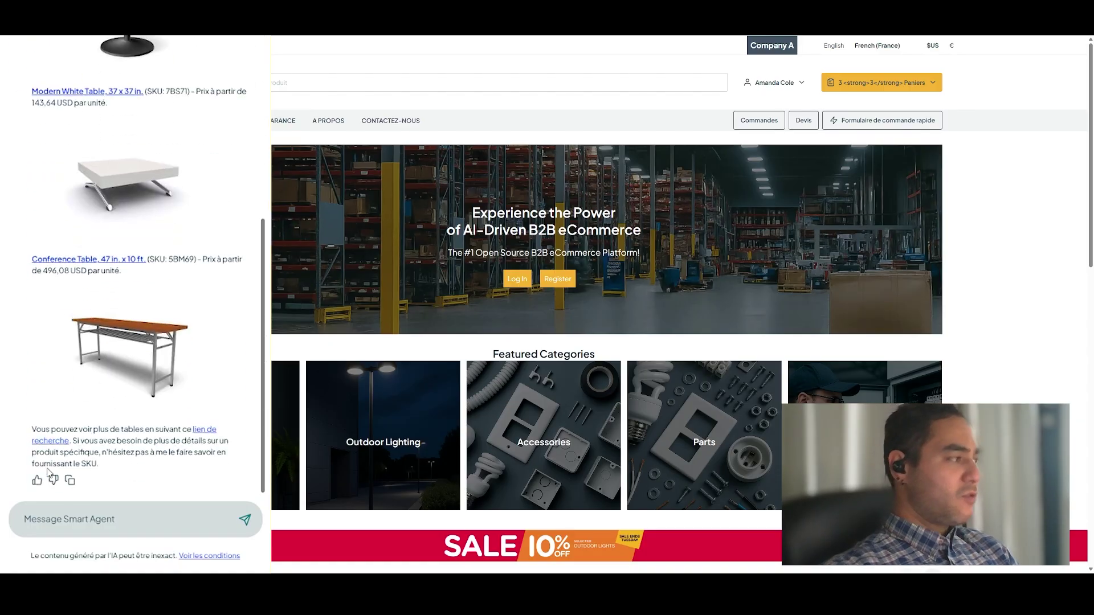
pyautogui.scroll(5, 97, 376)
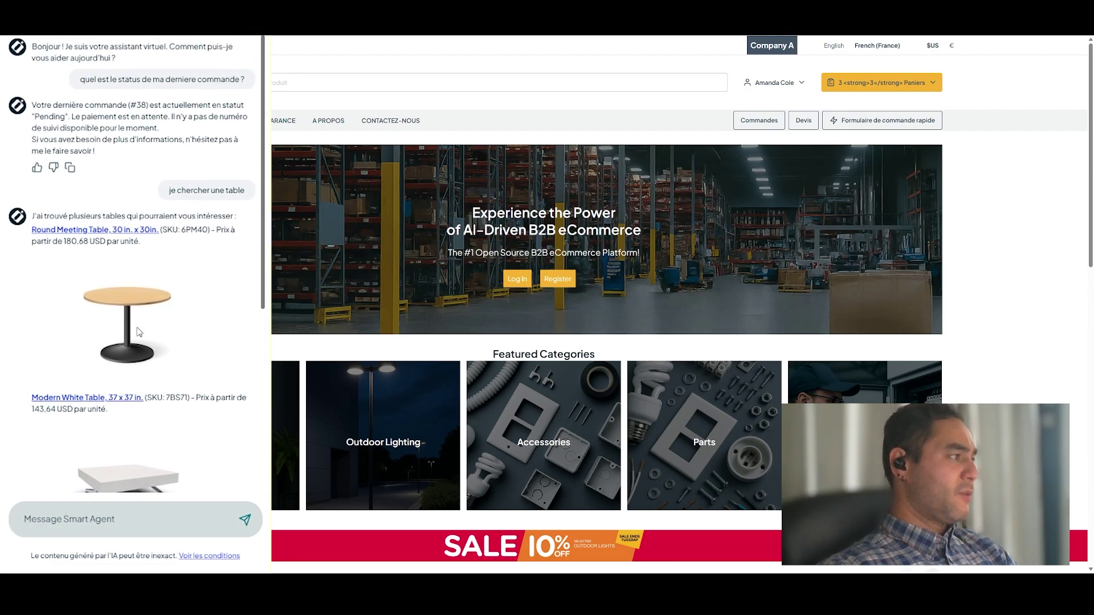
pyautogui.doubleClick(192, 231)
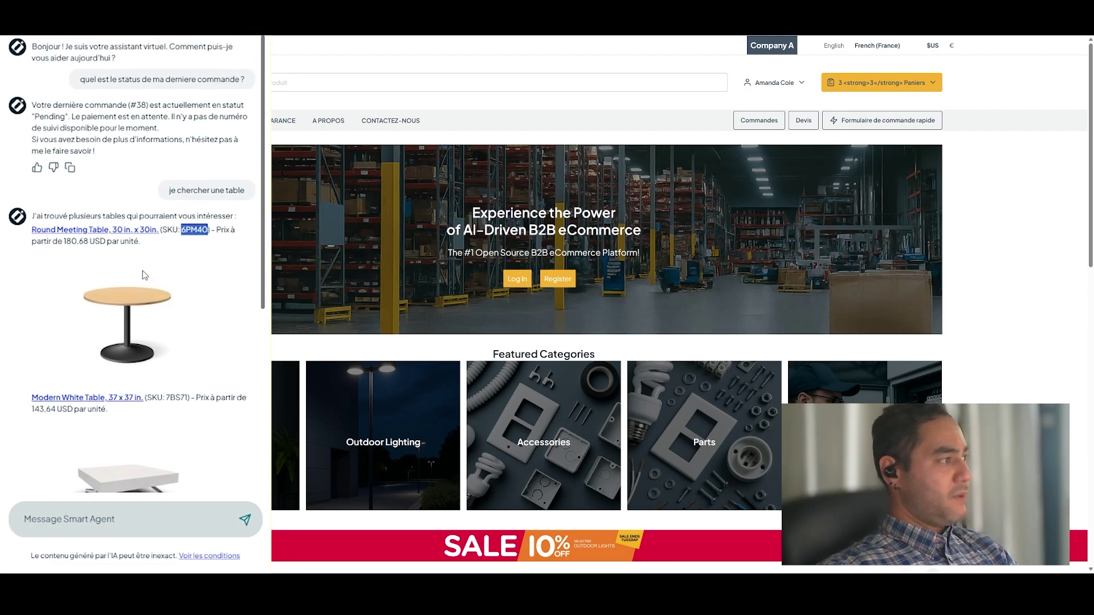
# - Type the follow-up 'quelle est la taille du produit 6PM40' in the message box
pyautogui.scroll(-5, 144, 276)
pyautogui.click(115, 514)
pyautogui.write('quelle est')
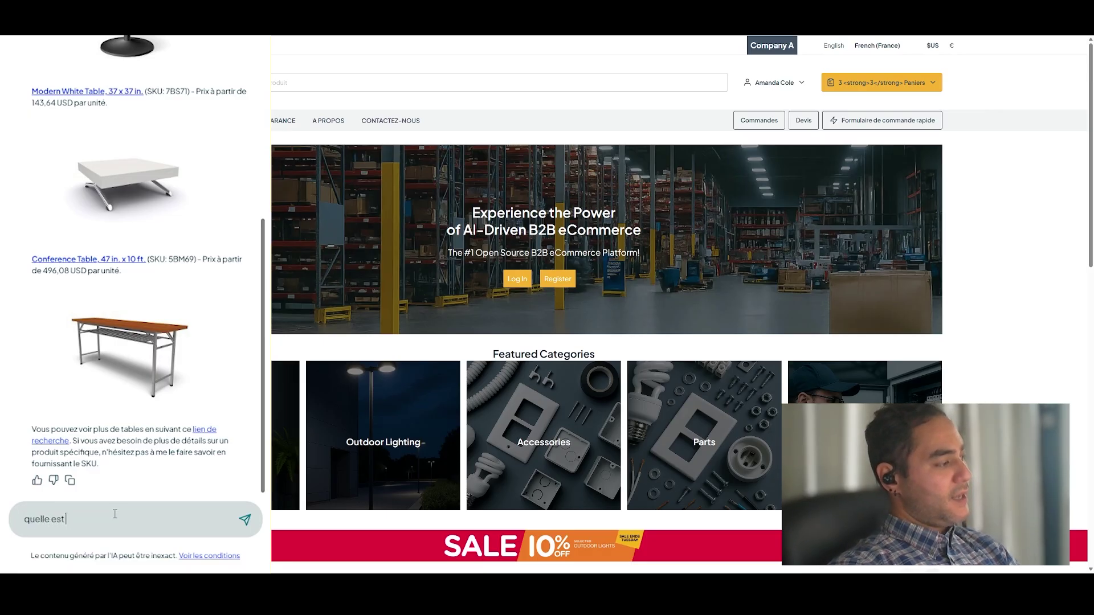
pyautogui.write(' la taille du')
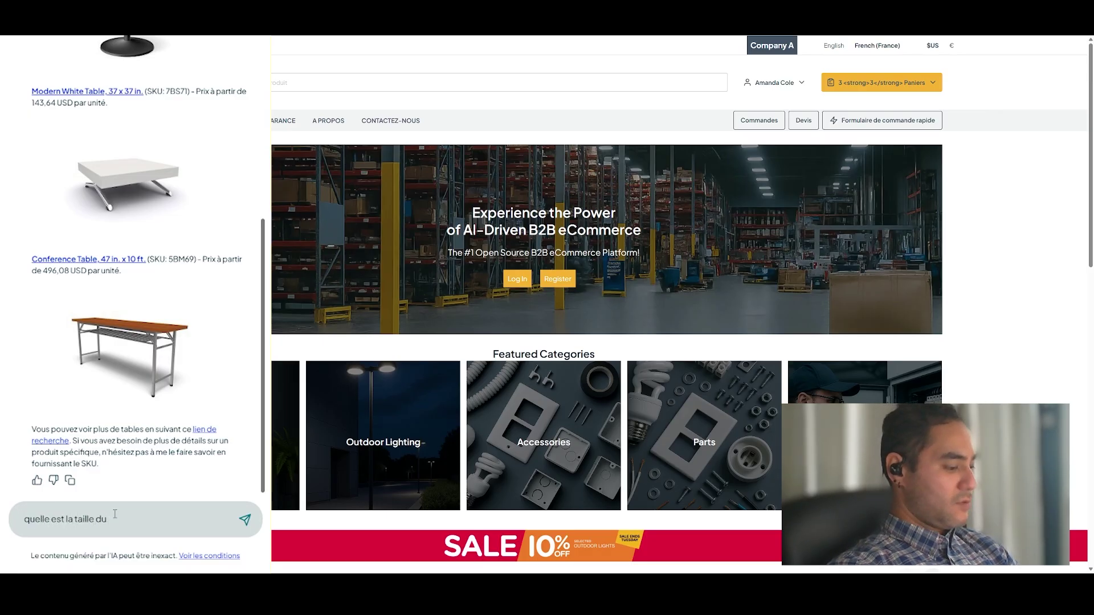
pyautogui.write(' produit 6PM40')
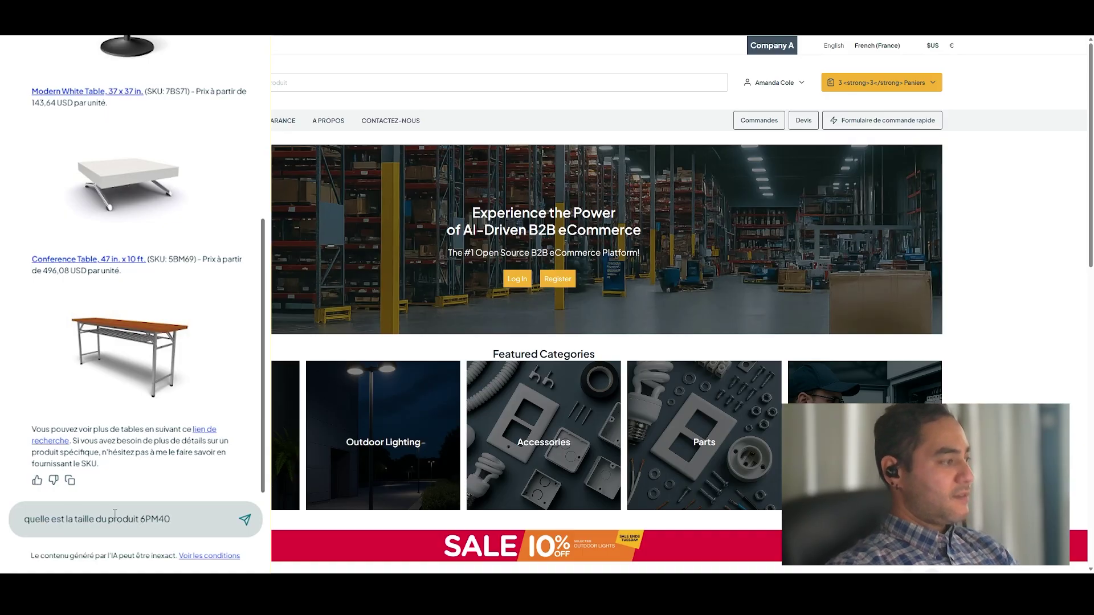
# - Send the 6PM40 size question, then ask 'quel est le prix pour 12 tables ?'
pyautogui.press('Return')
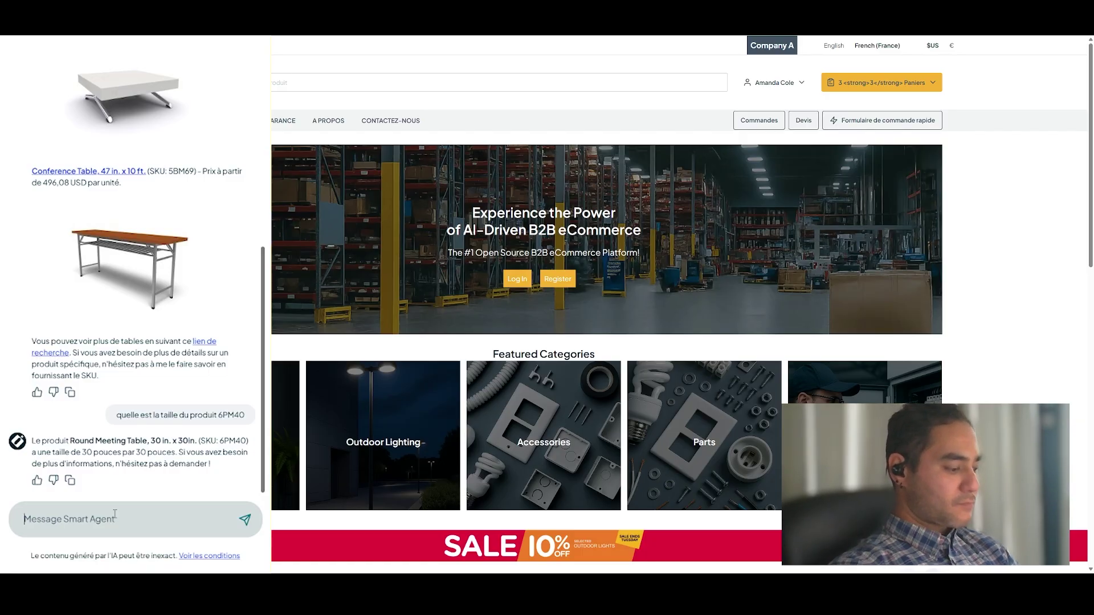
pyautogui.write('quel')
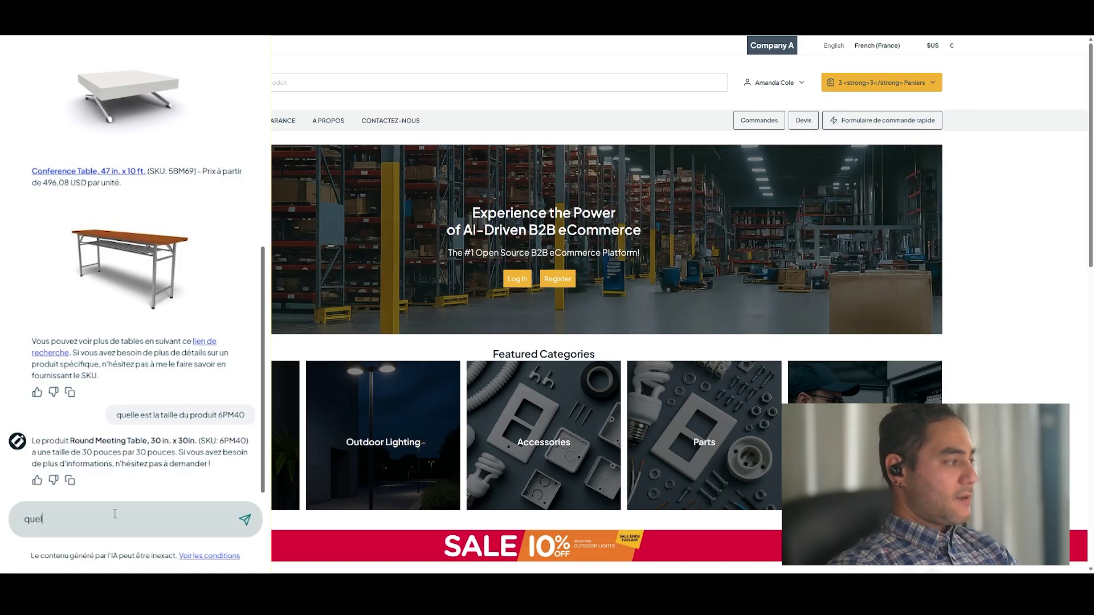
pyautogui.write(' est le prix pou')
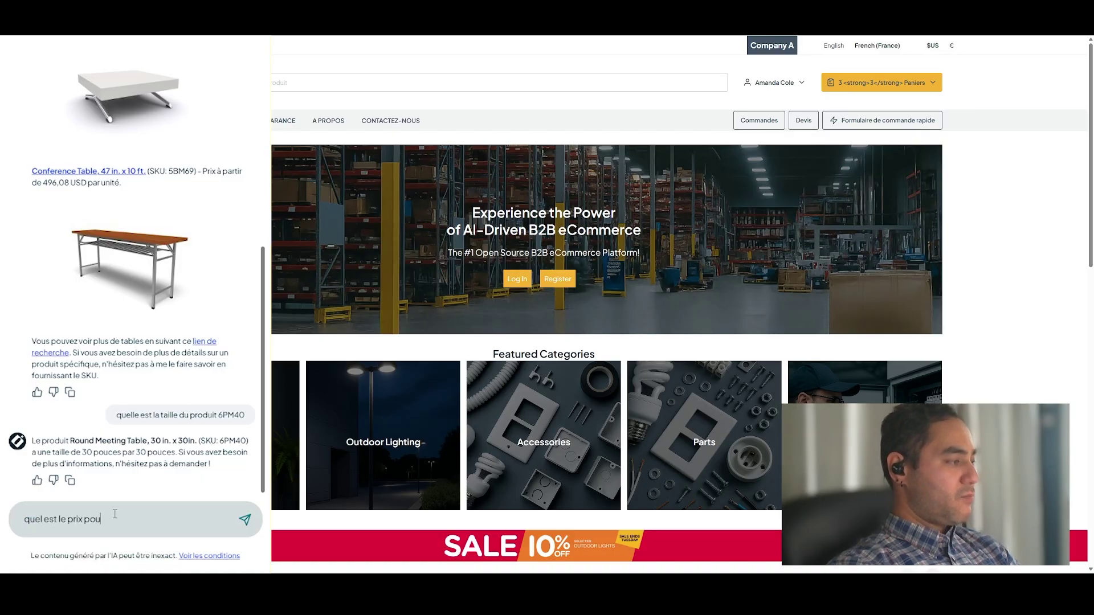
pyautogui.write('r 12 tables ?')
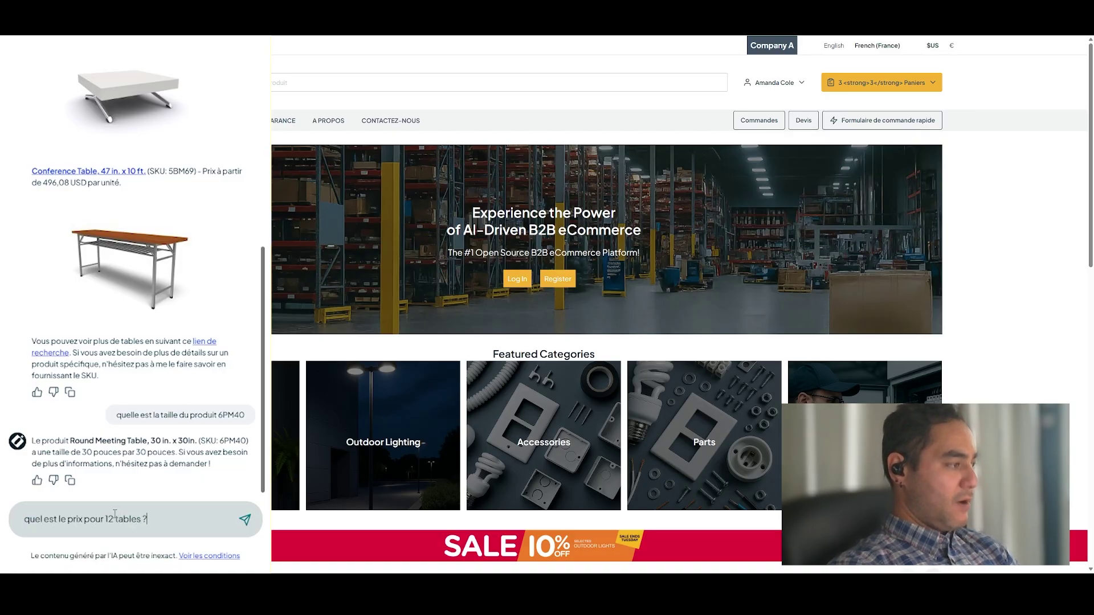
pyautogui.press('Return')
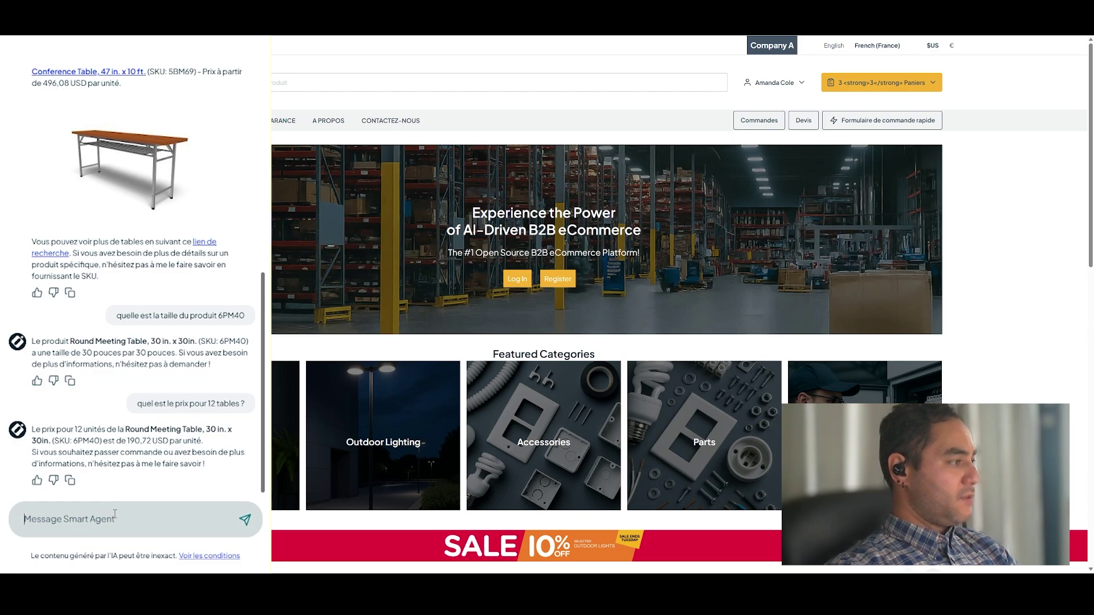
# - Ask the agent to order 12 tables, then specify which saved address to use
pyautogui.click(115, 514)
pyautogui.write('je')
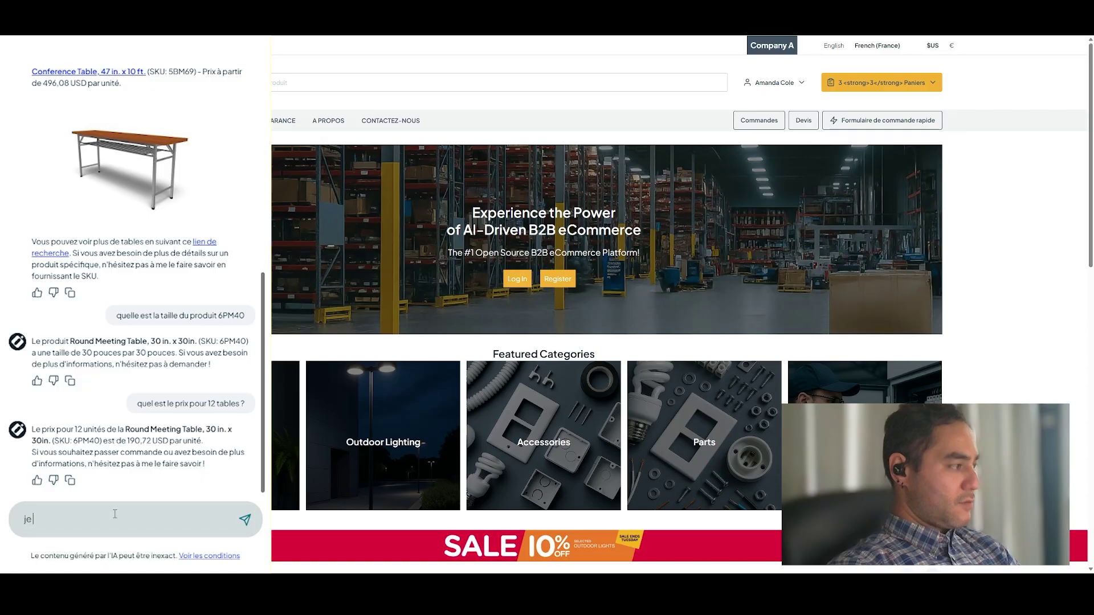
pyautogui.write(' voudrais en comm')
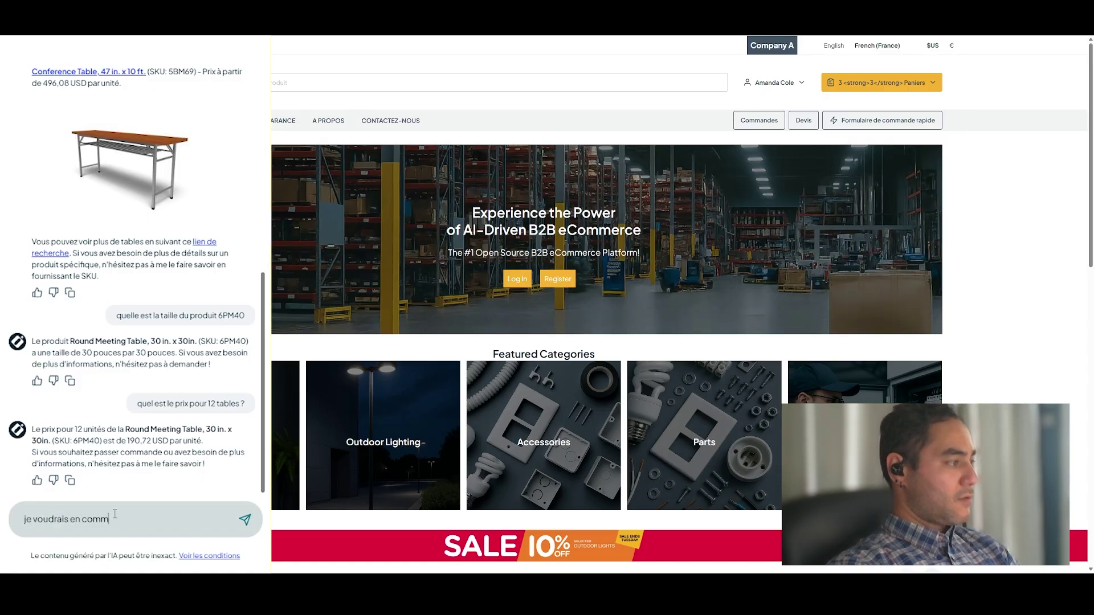
pyautogui.write('ander 12')
pyautogui.press('Return')
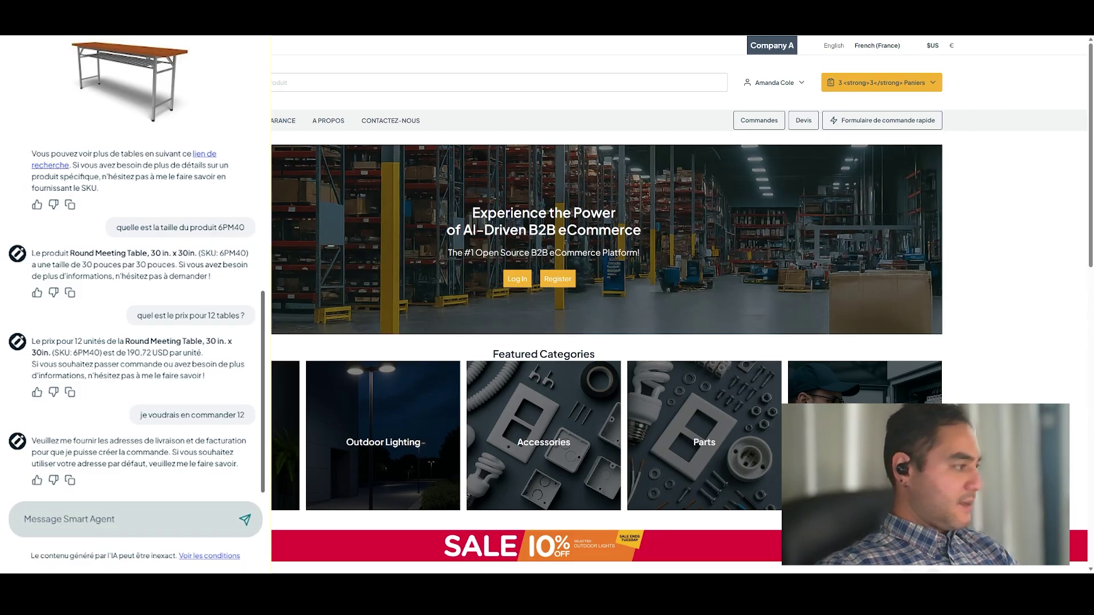
pyautogui.write('ut')
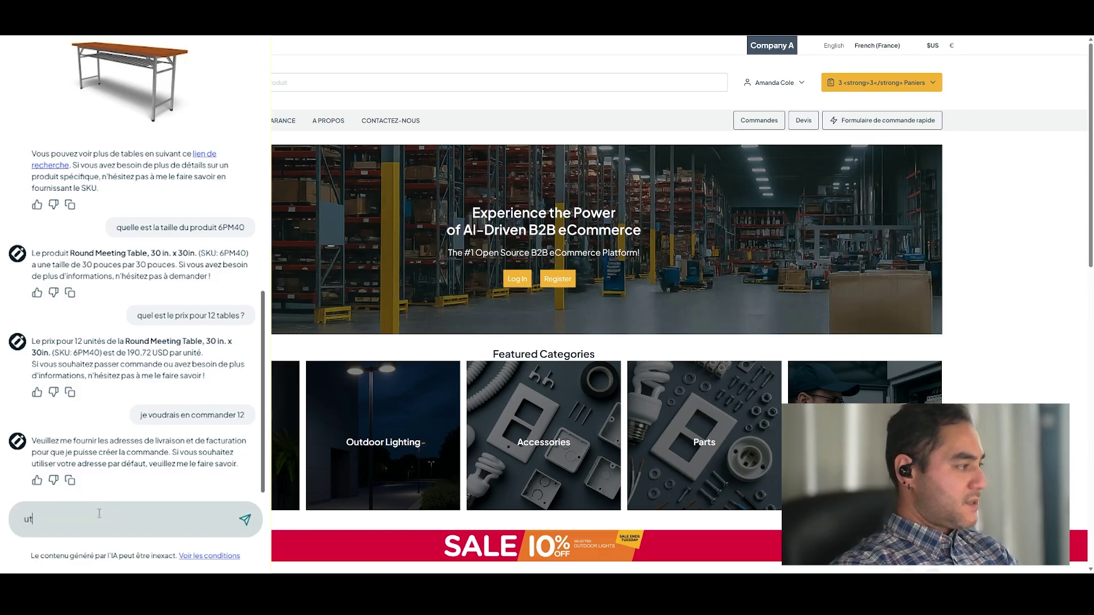
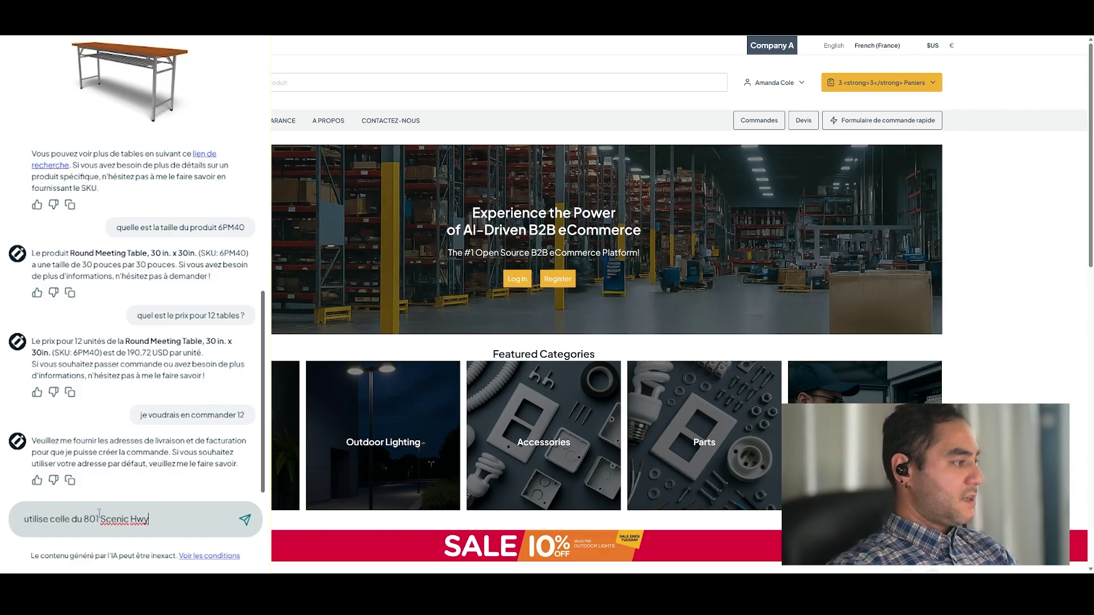
pyautogui.press('Return')
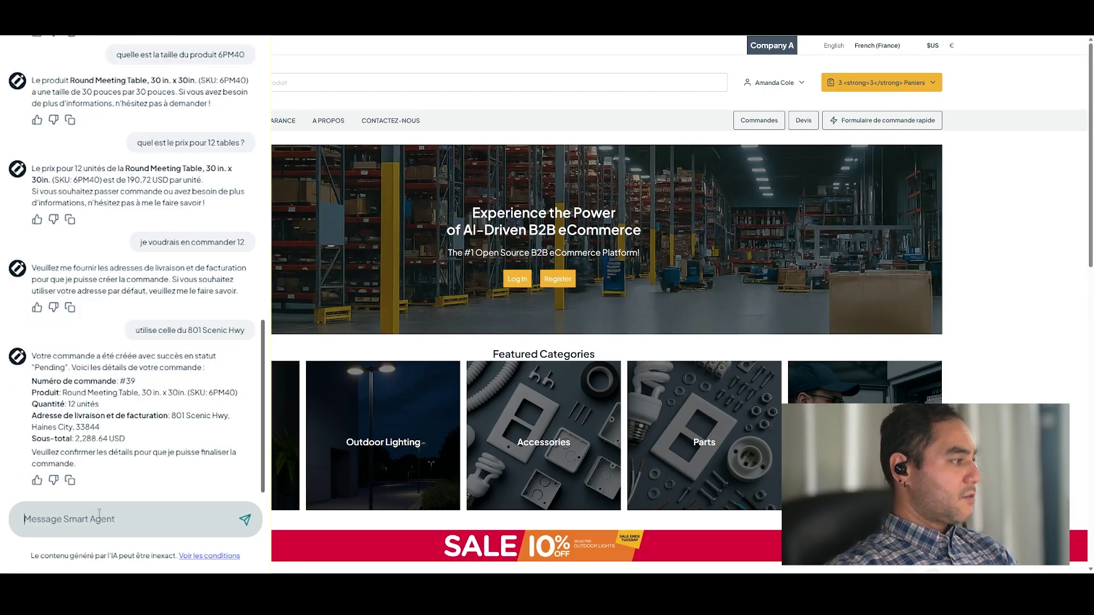
# - Confirm the pending order with 'je confirme la commande' and select SKU 6PM40 in the details
pyautogui.write('je')
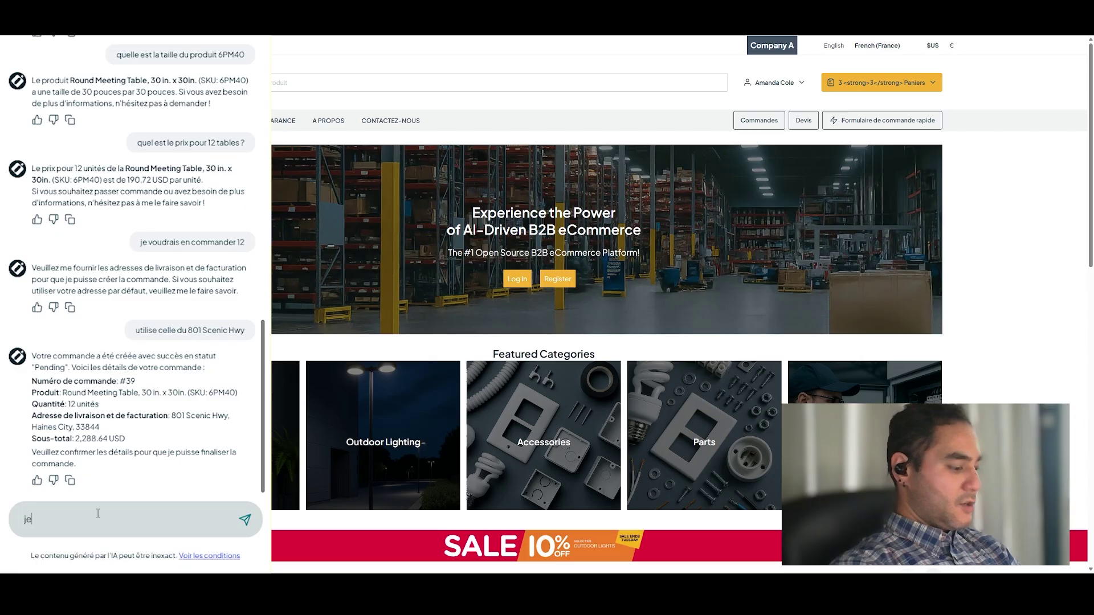
pyautogui.write(' confirme la commande')
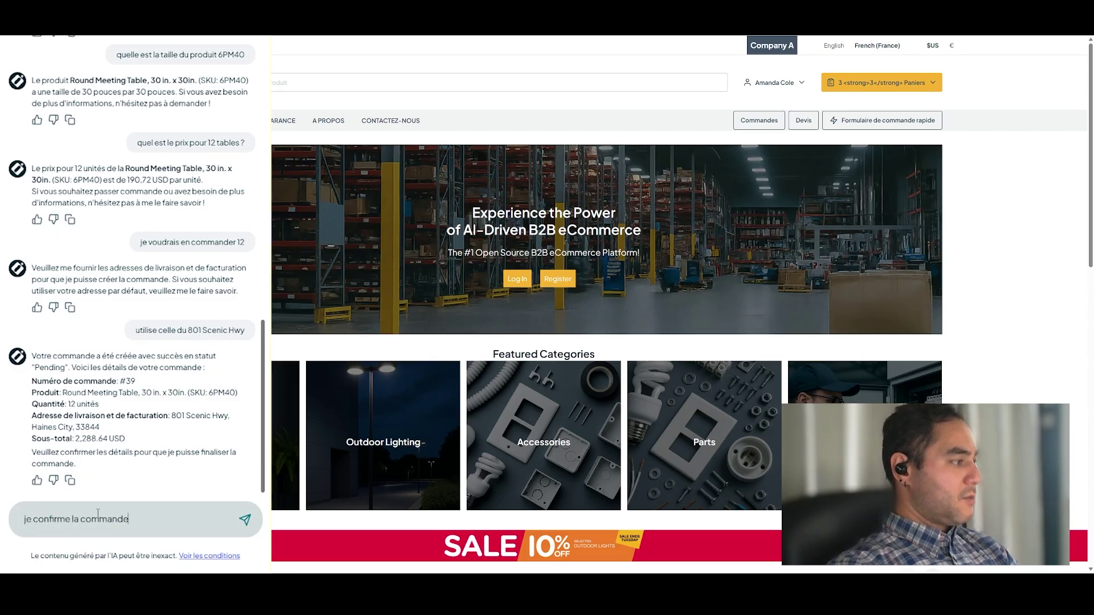
pyautogui.press('Return')
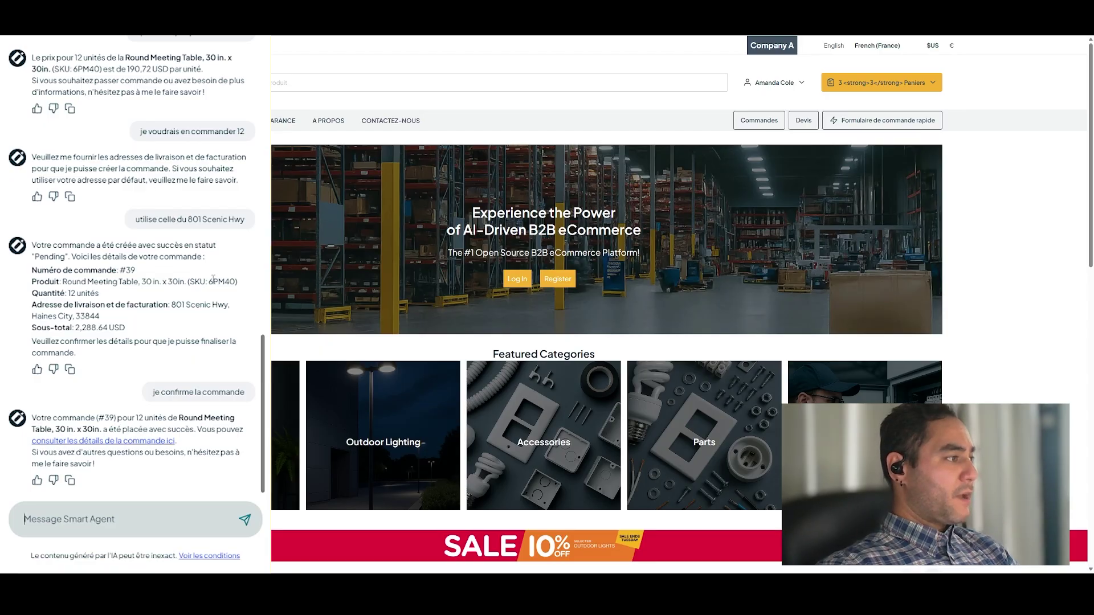
pyautogui.moveTo(209, 283); pyautogui.dragTo(237, 283)
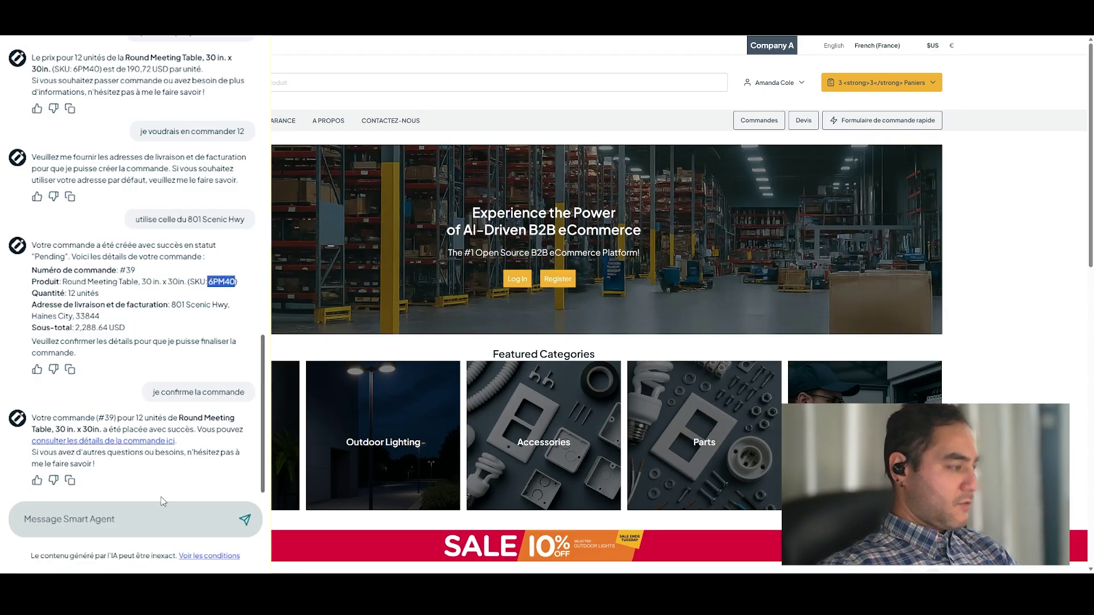
pyautogui.click(142, 536)
# - Ask the agent 'donne moi le lien de la fiche produit 6PM40'
pyautogui.click(143, 516)
pyautogui.write('donne moi le ')
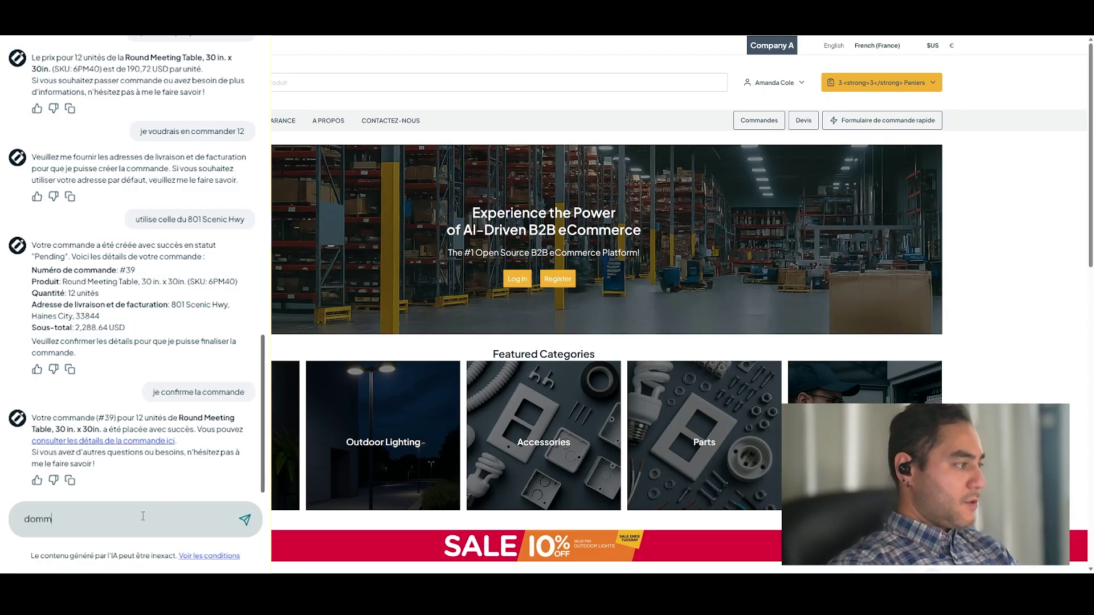
pyautogui.write('lien')
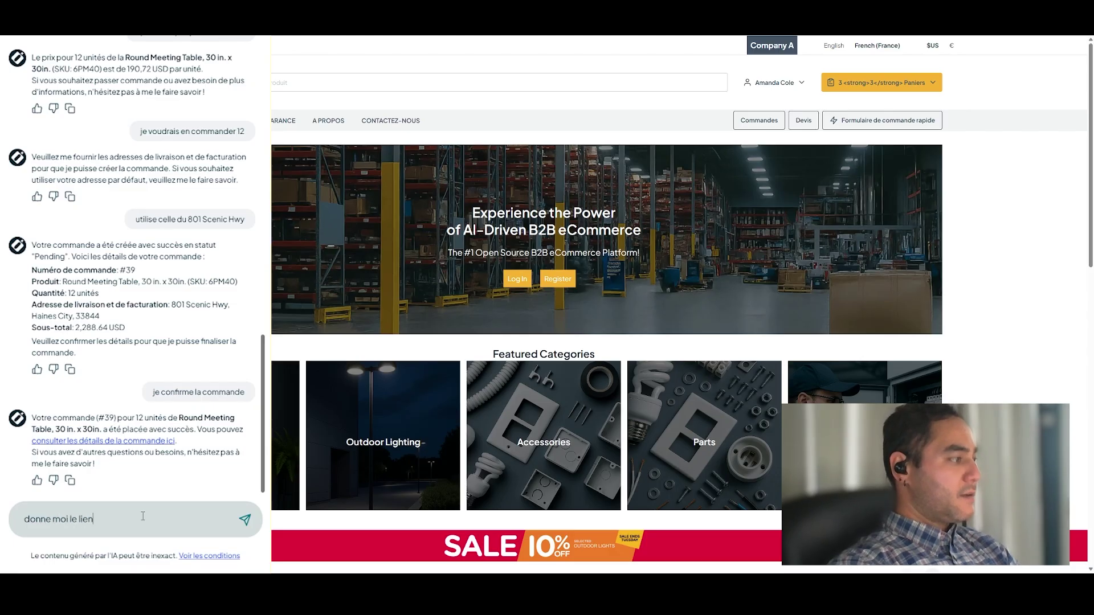
pyautogui.write(' de la fiche produit 6PM40')
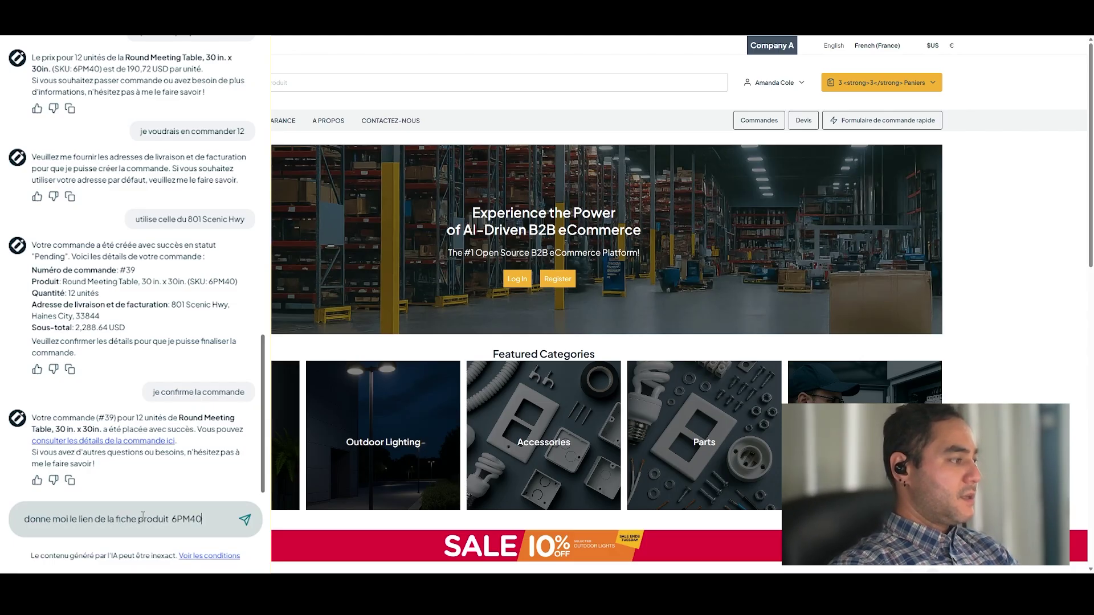
pyautogui.press('Return')
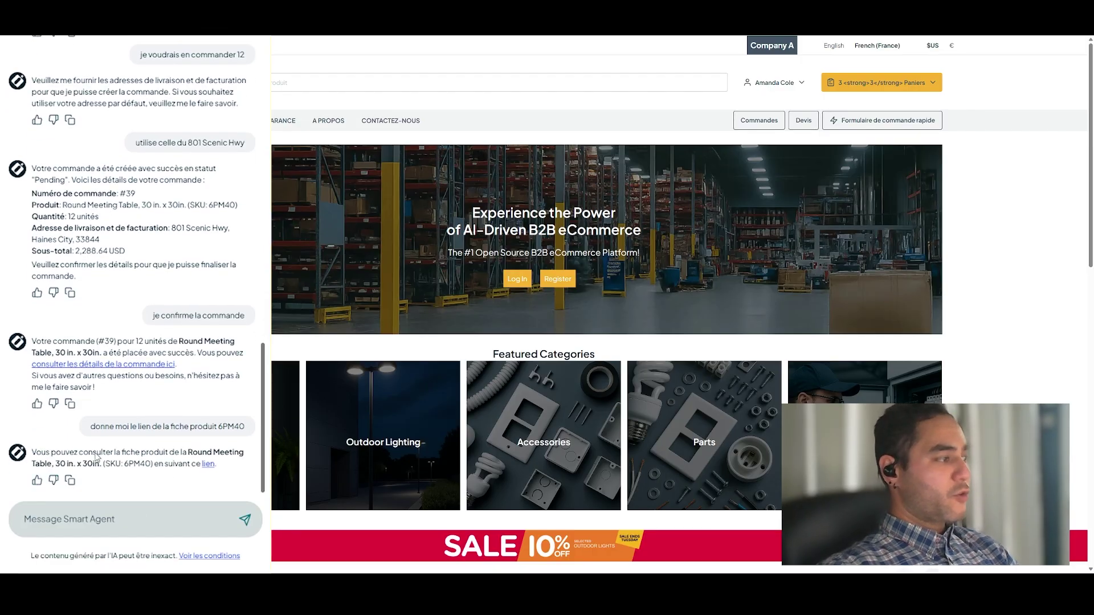
# - Open the Round Meeting Table 6PM40 page from the agent's link and scroll through its pricing and specifications
pyautogui.click(208, 466)
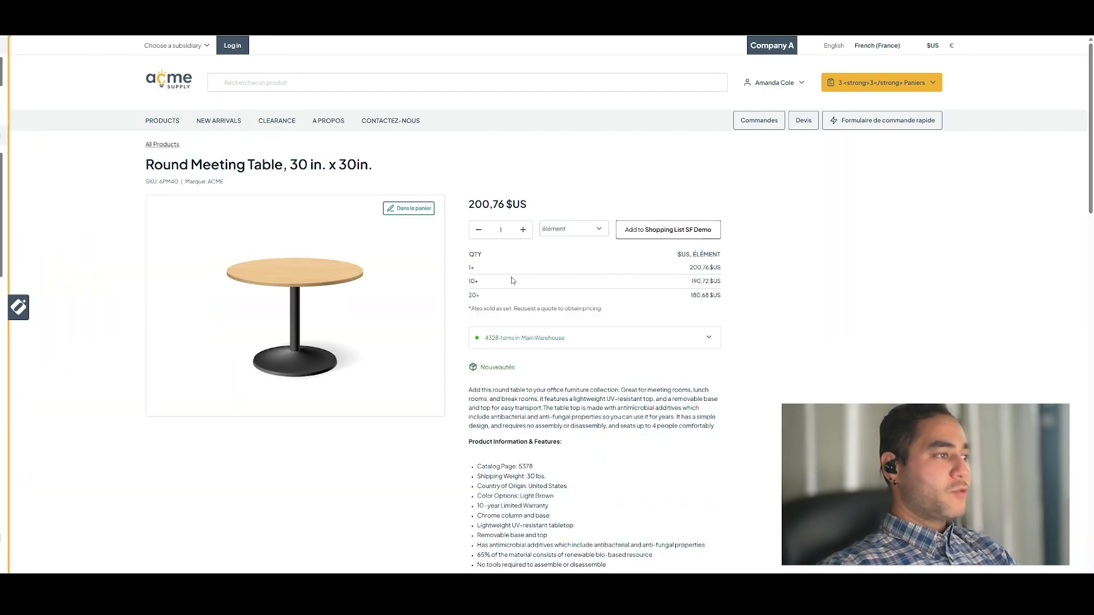
pyautogui.scroll(-2, 482, 323)
pyautogui.scroll(-3, 482, 325)
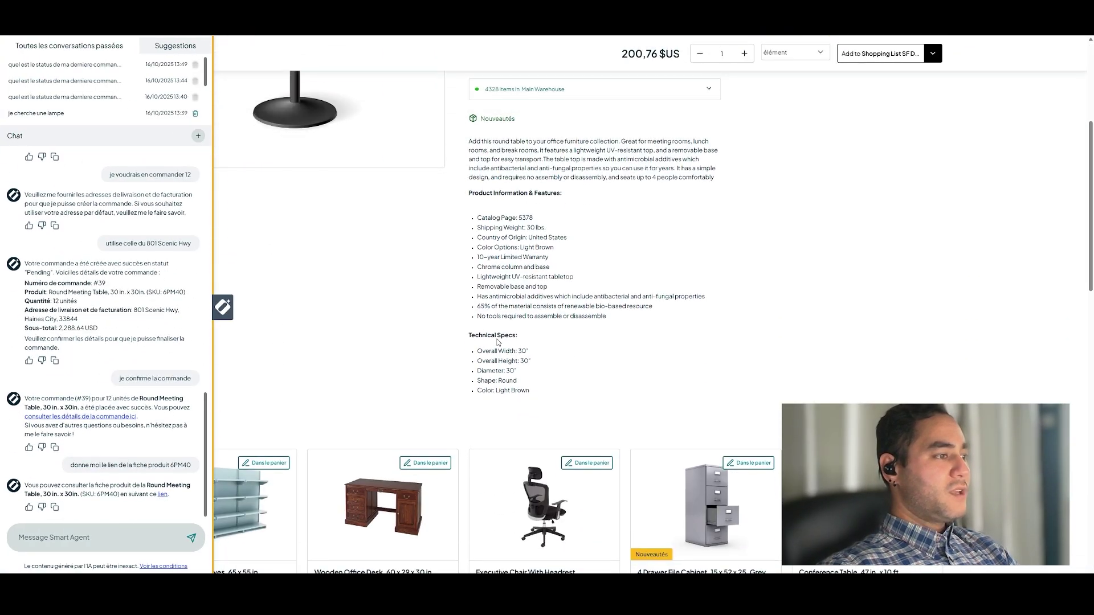
pyautogui.scroll(3, 497, 340)
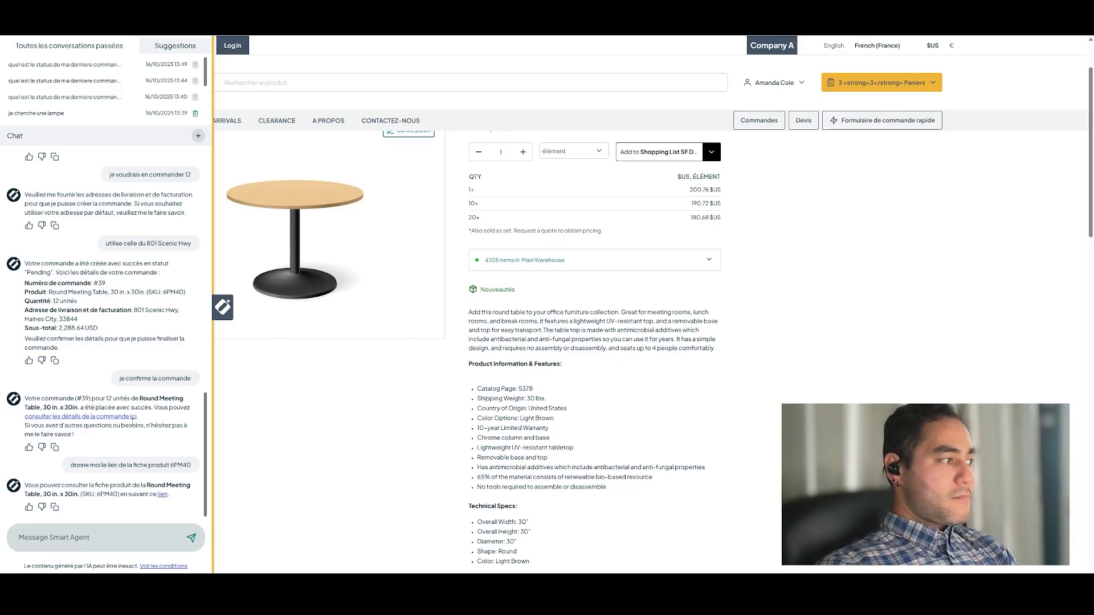
pyautogui.scroll(3, 104, 402)
pyautogui.scroll(-3, 113, 410)
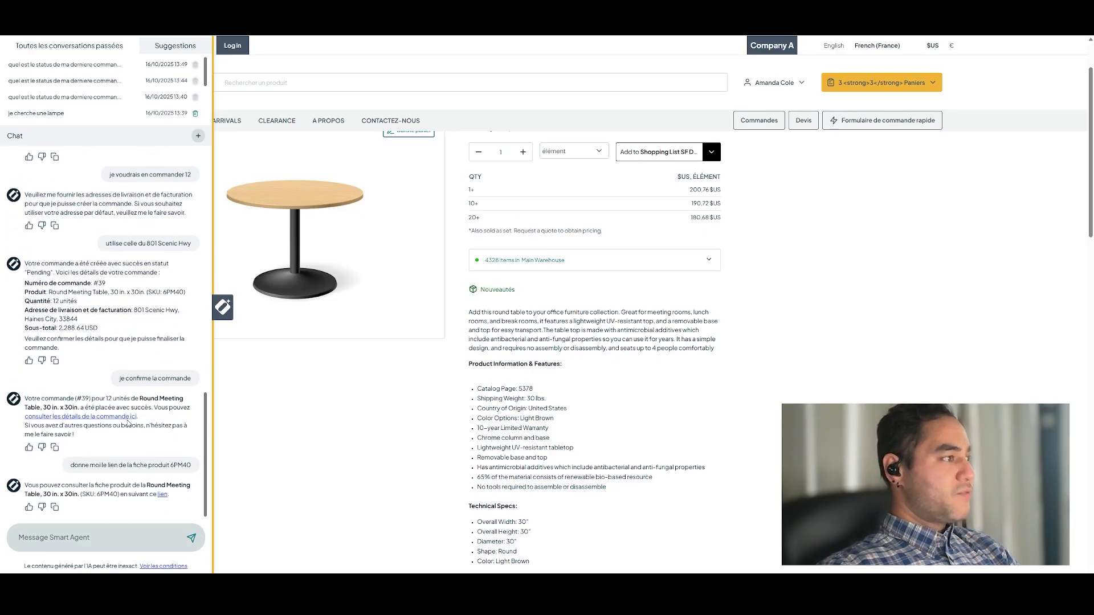
pyautogui.scroll(2, 128, 422)
pyautogui.scroll(-2, 127, 422)
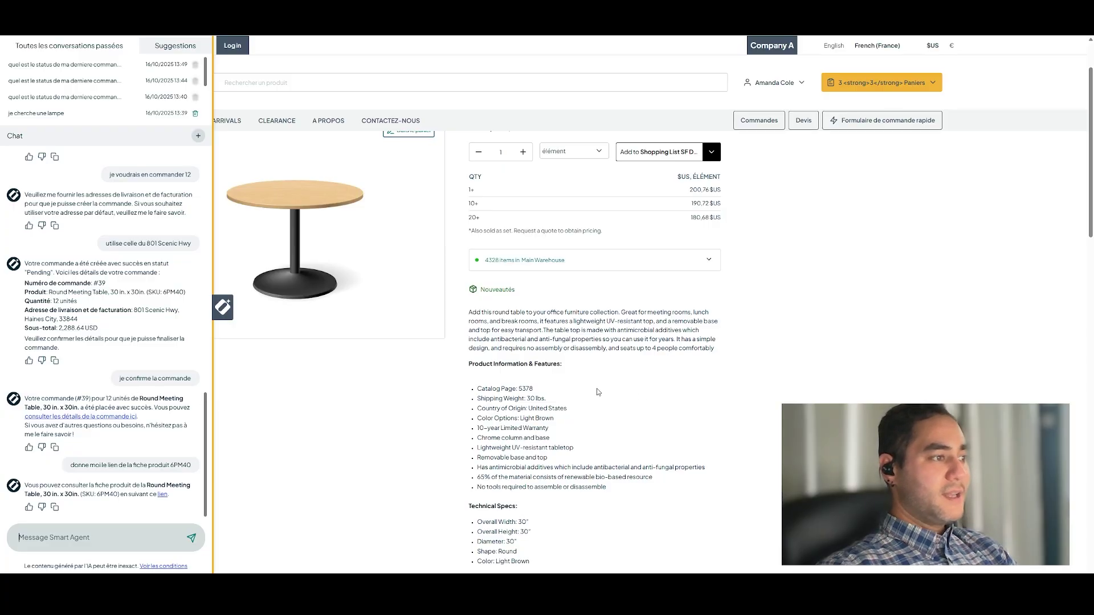
pyautogui.scroll(2, 596, 389)
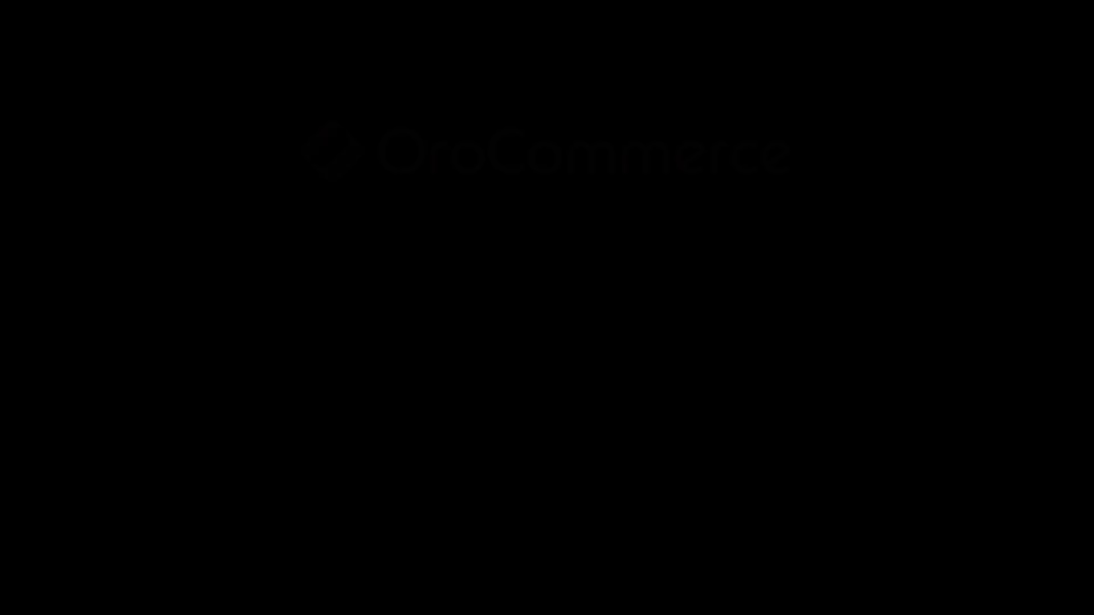